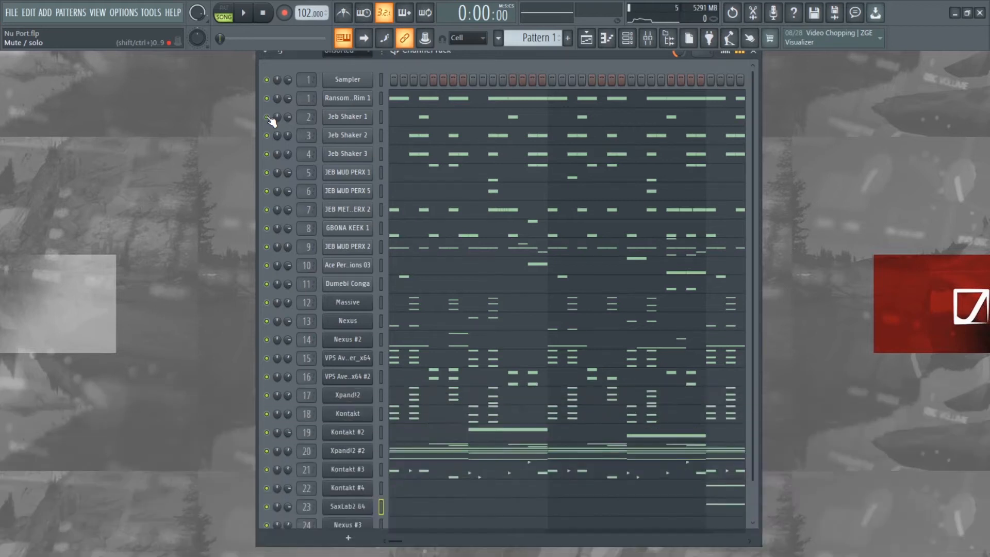
Play the full song from the start with the playlist arrangement in view, and stop playback.
key("space")
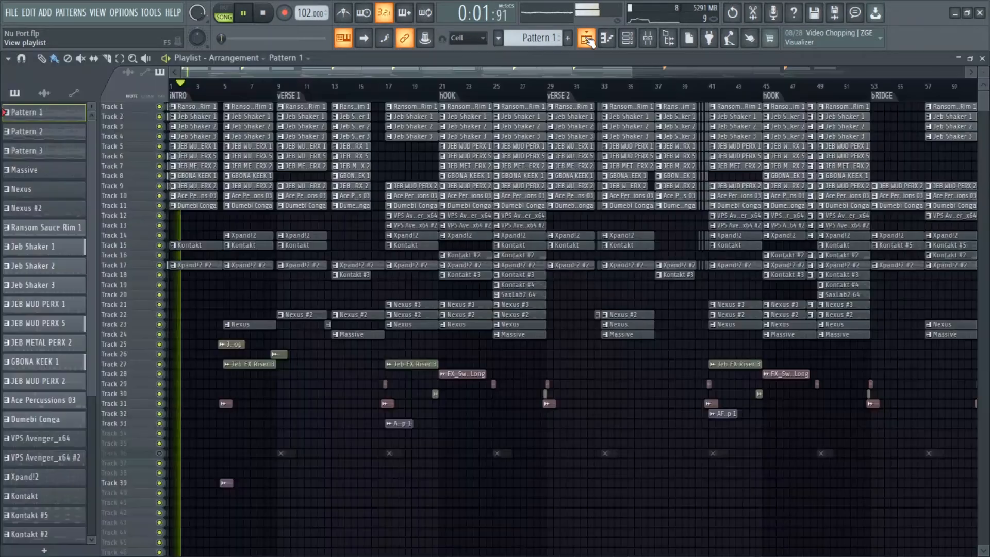
left_click(588, 41)
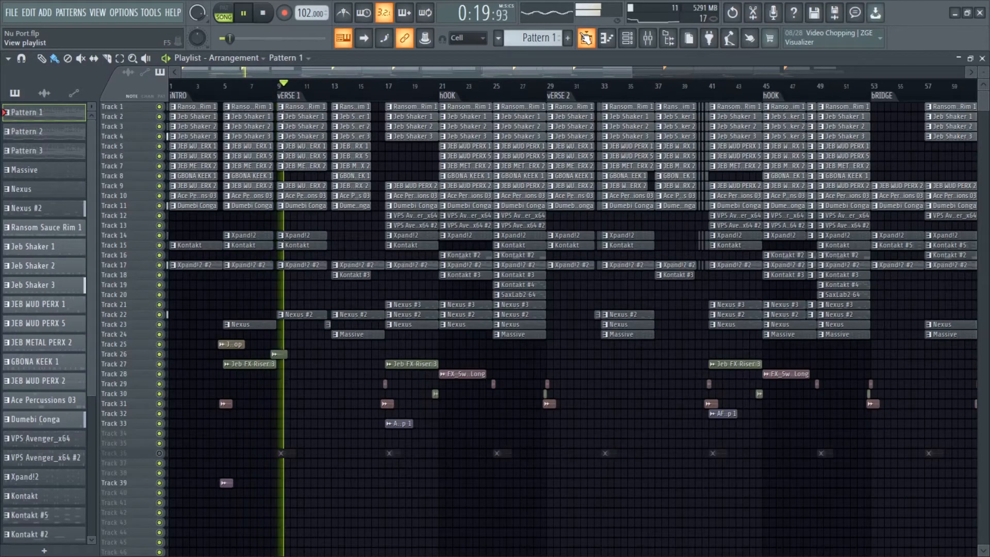
key("space")
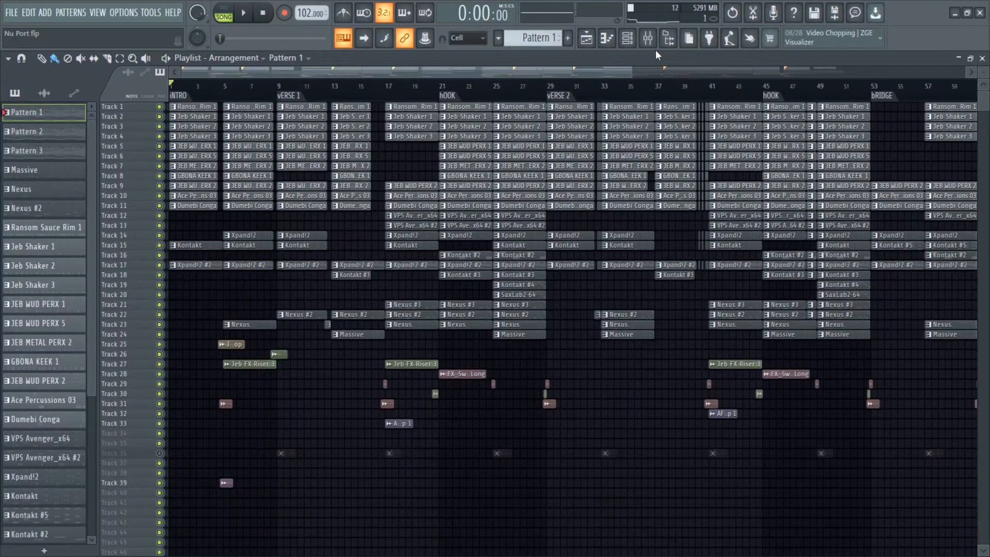
Bring up the channel rack and make Massive the active pattern.
left_click(629, 41)
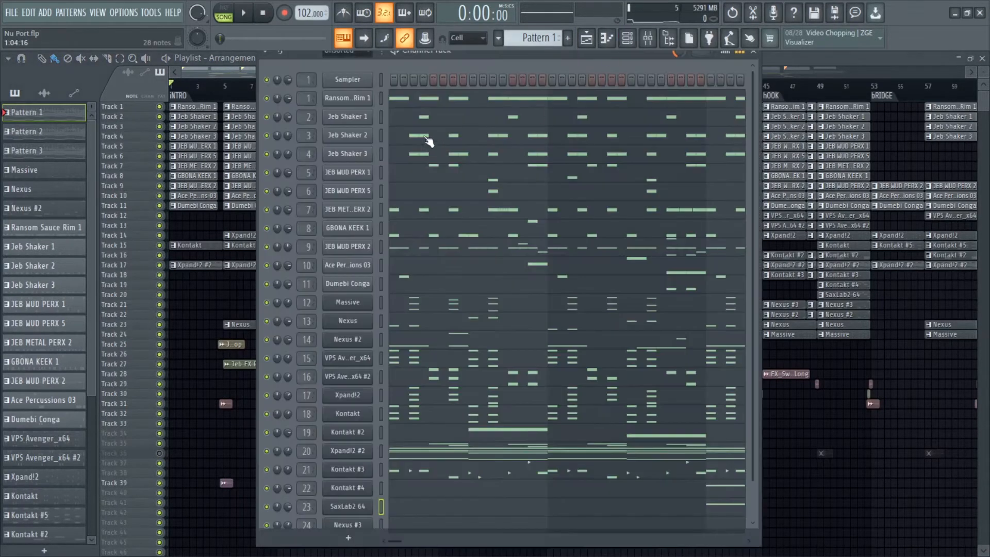
scroll(545, 42, "down", 3)
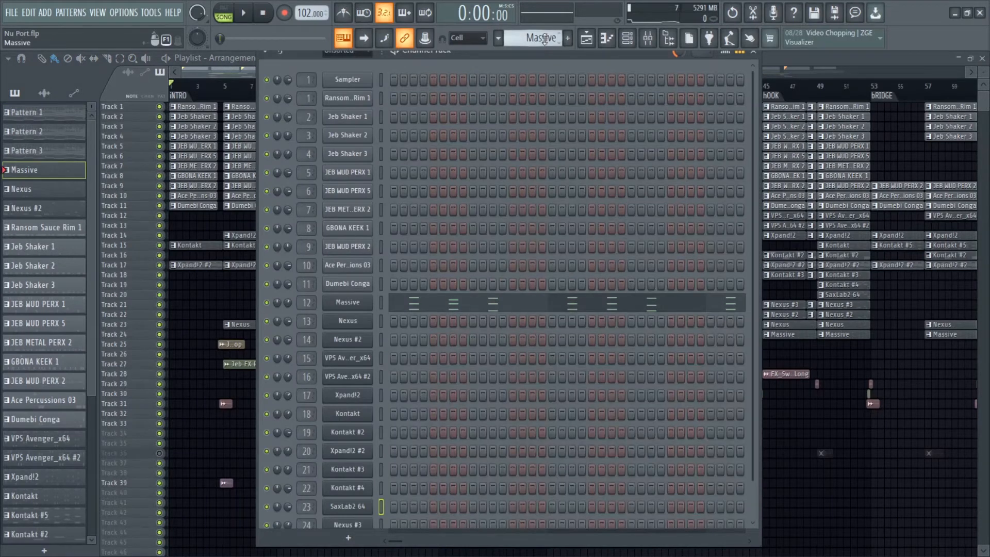
scroll(545, 42, "up", 2)
scroll(539, 37, "down", 1)
scroll(539, 38, "up", 1)
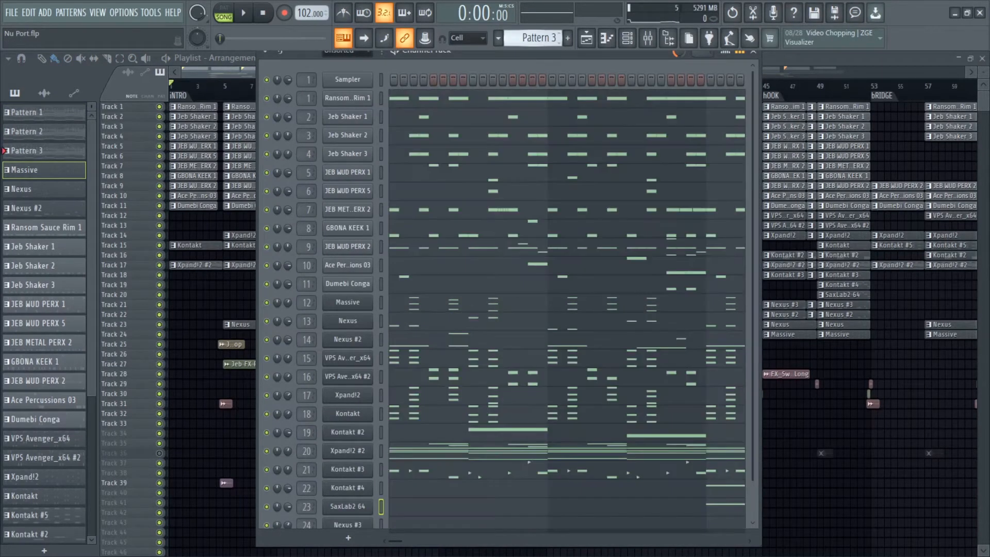
left_click(546, 37)
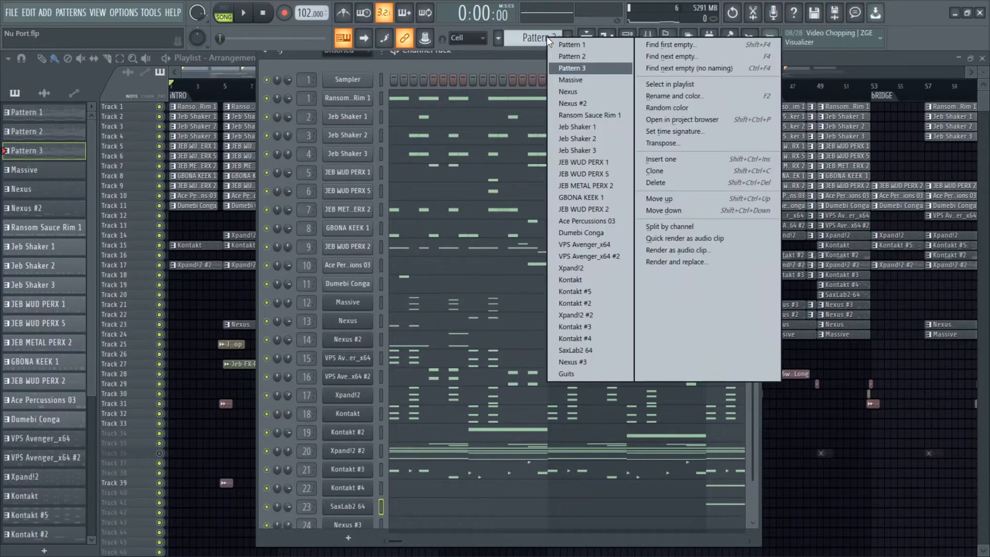
left_click(571, 79)
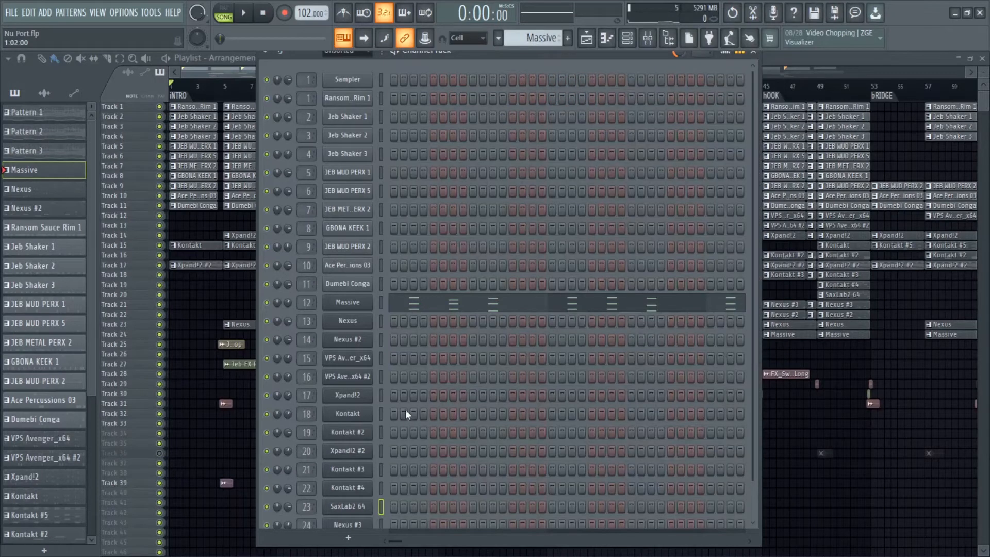
Save the project and start playback of the Massive pattern in pattern mode.
key("ctrl+s")
left_click(233, 15)
left_click(243, 13)
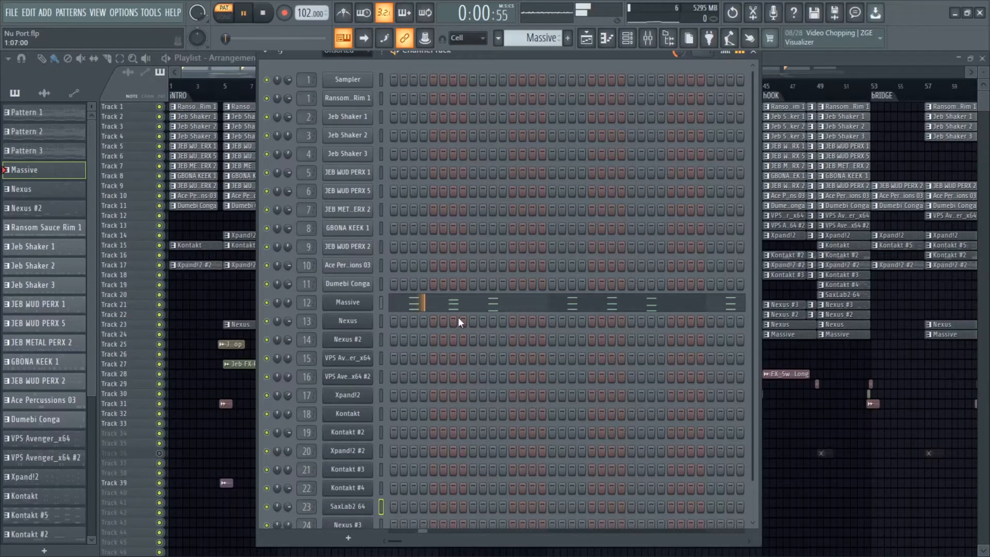
Examine the Massive pattern's chord notes in the piano roll during playback, and close it with playback stopped.
left_click(512, 309)
left_click_drag(984, 72, 983, 106)
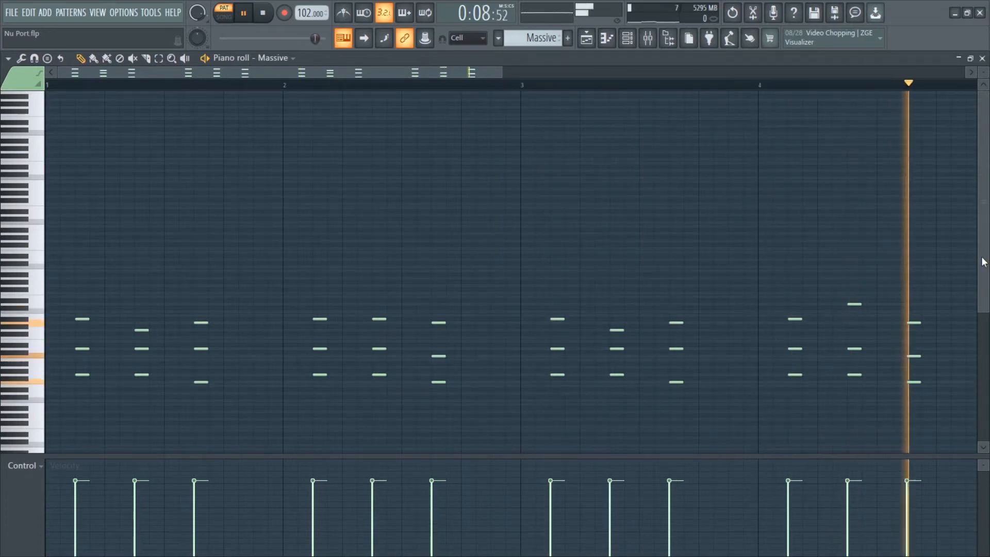
left_click_drag(982, 283, 982, 374)
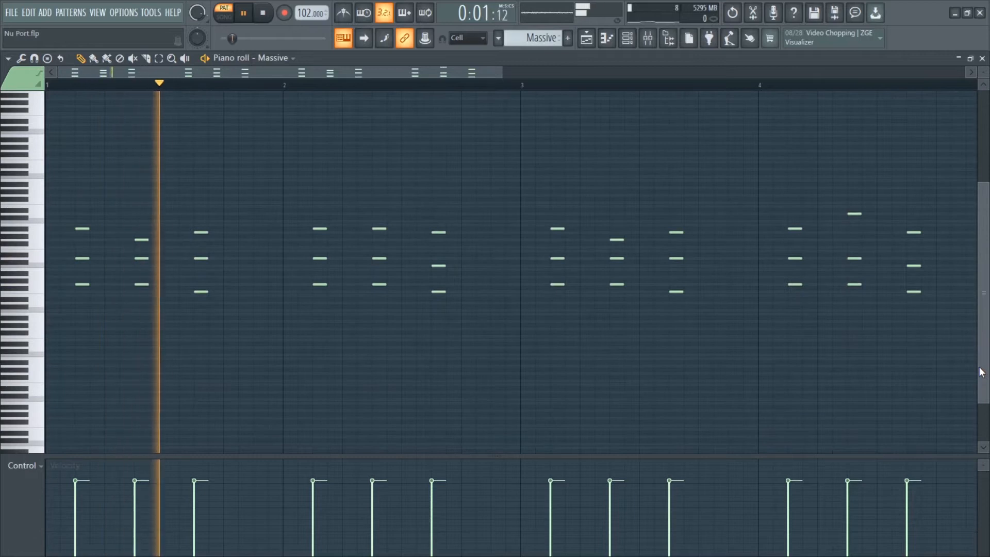
left_click_drag(983, 72, 984, 67)
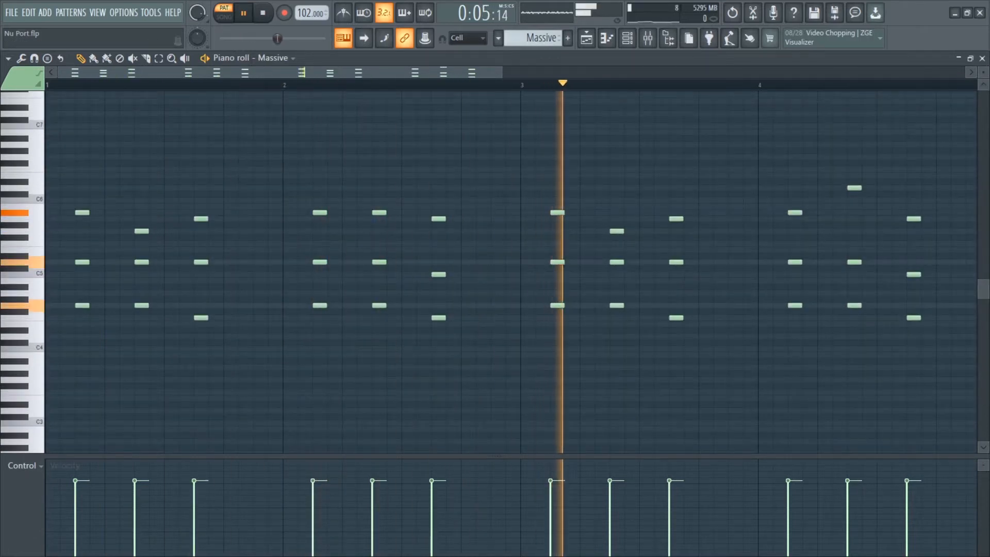
left_click(982, 58)
key("space")
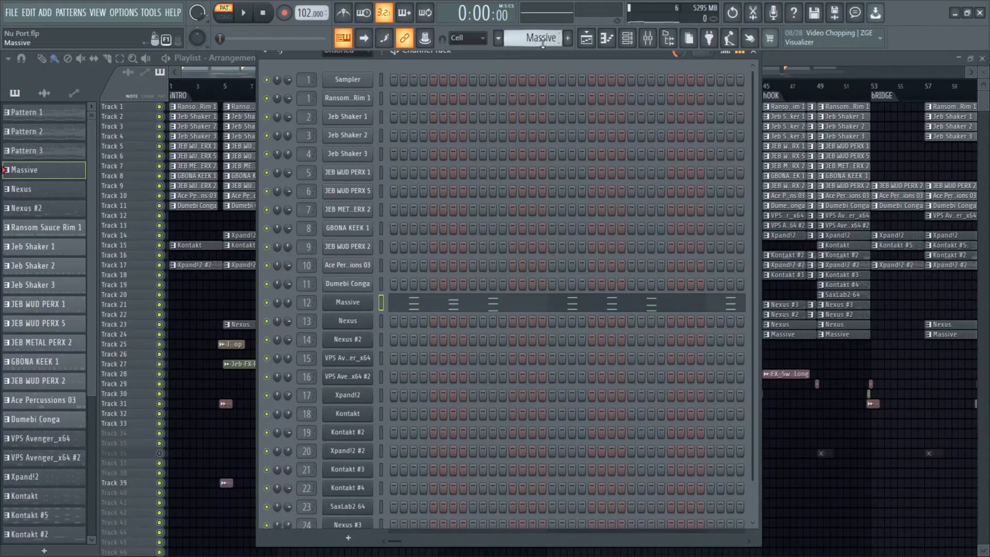
Select the Nexus pattern and check which preset its Nexus instrument uses, closing the instrument window again.
scroll(542, 43, "down", 1)
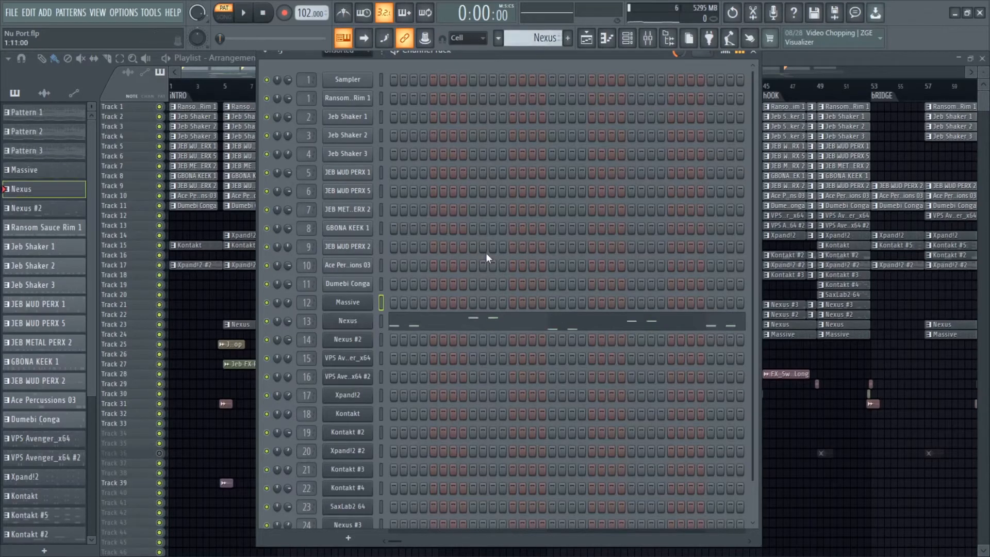
left_click(352, 316)
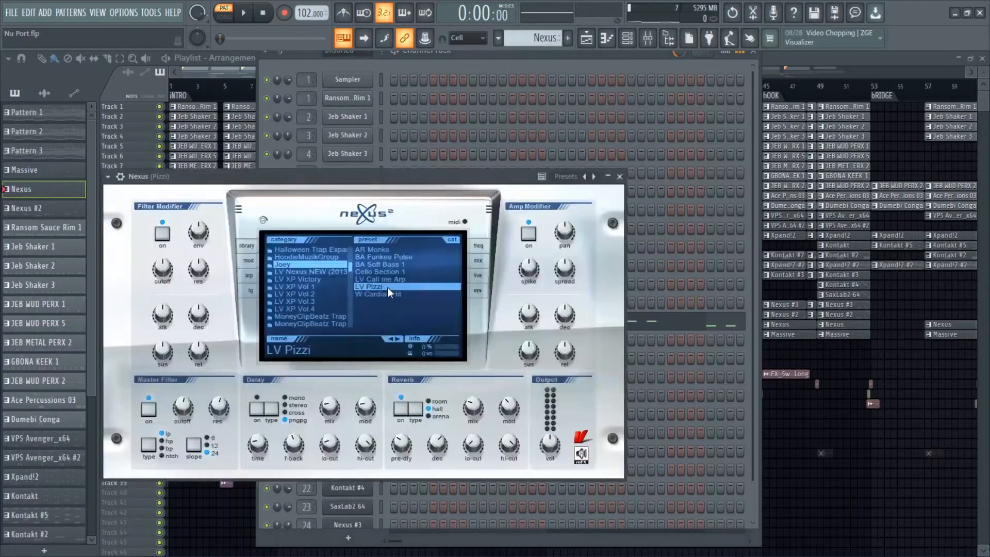
left_click(620, 176)
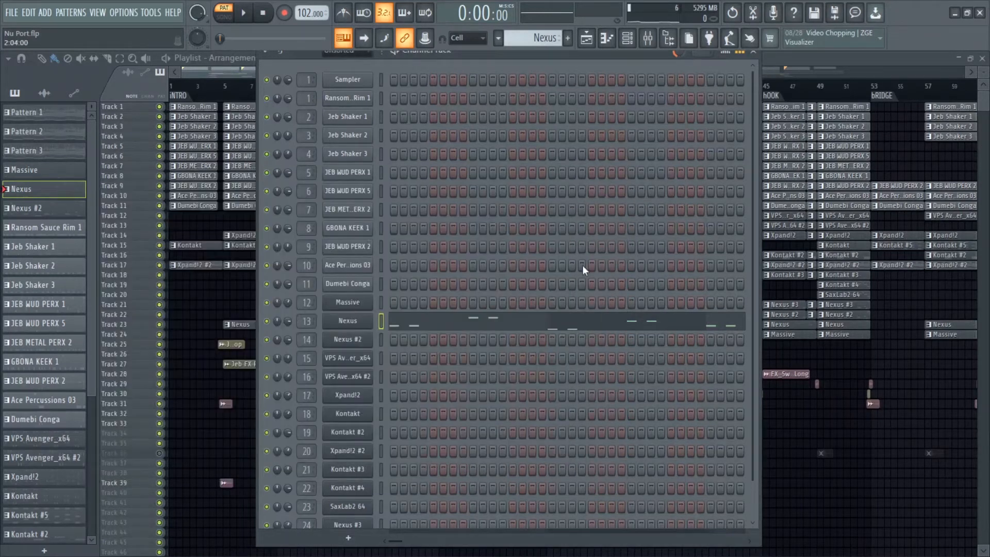
Play the Nexus pattern in the piano roll with its whole melody in view, and close the piano roll.
left_click(568, 319)
key("space")
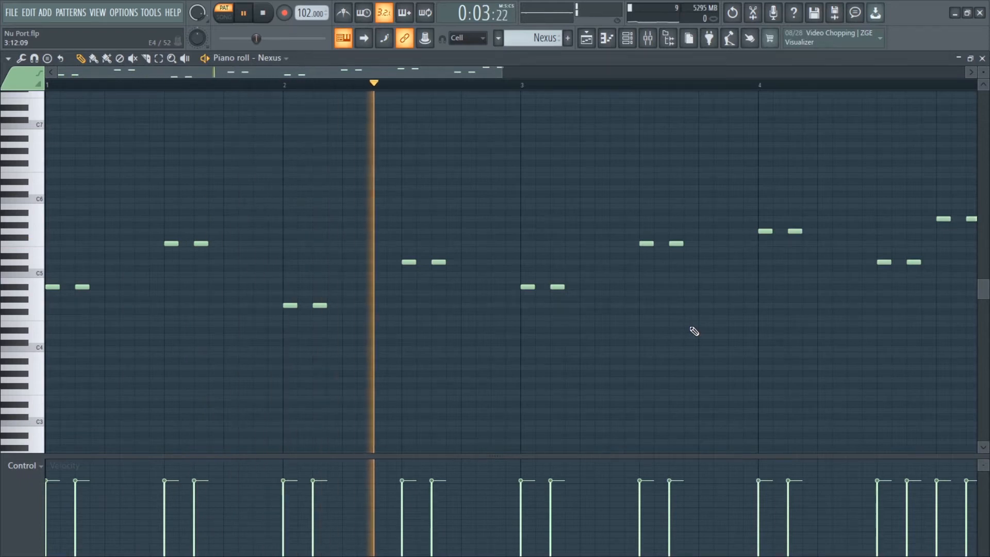
left_click_drag(502, 72, 826, 73)
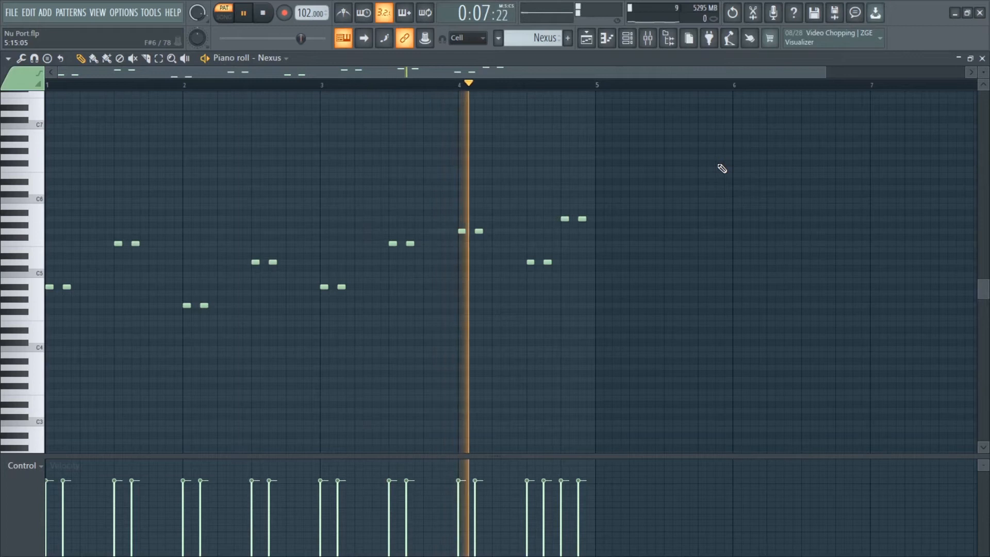
key("space")
left_click(983, 59)
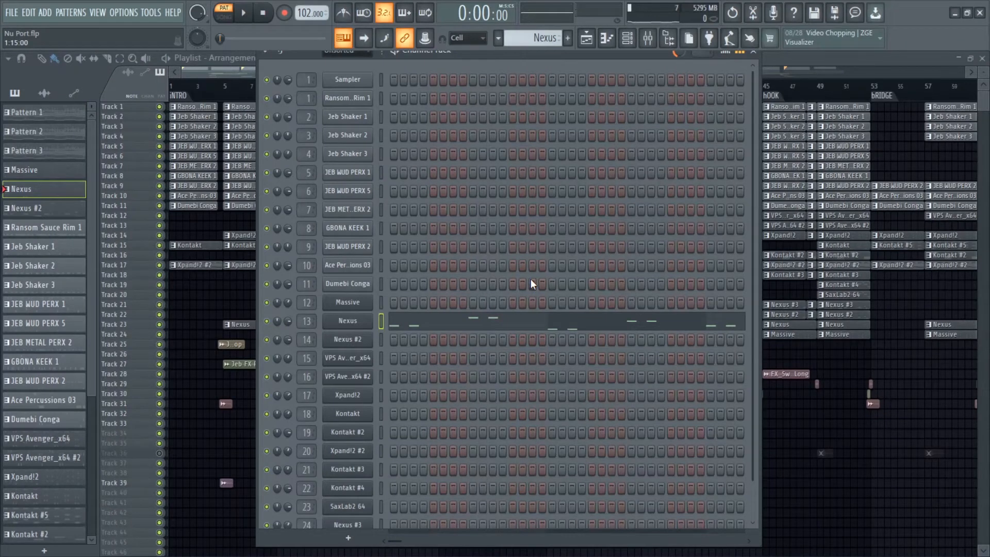
In the Nexus #2 pattern's piano roll, shorten the second low note of bar 1 to half its length and audition the bassline.
left_click_drag(538, 37, 538, 32)
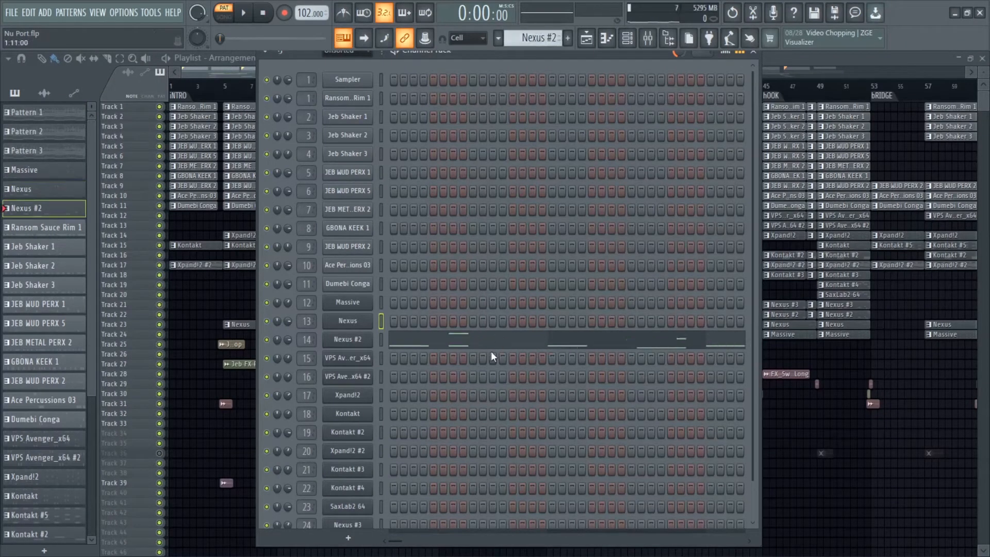
left_click(493, 344)
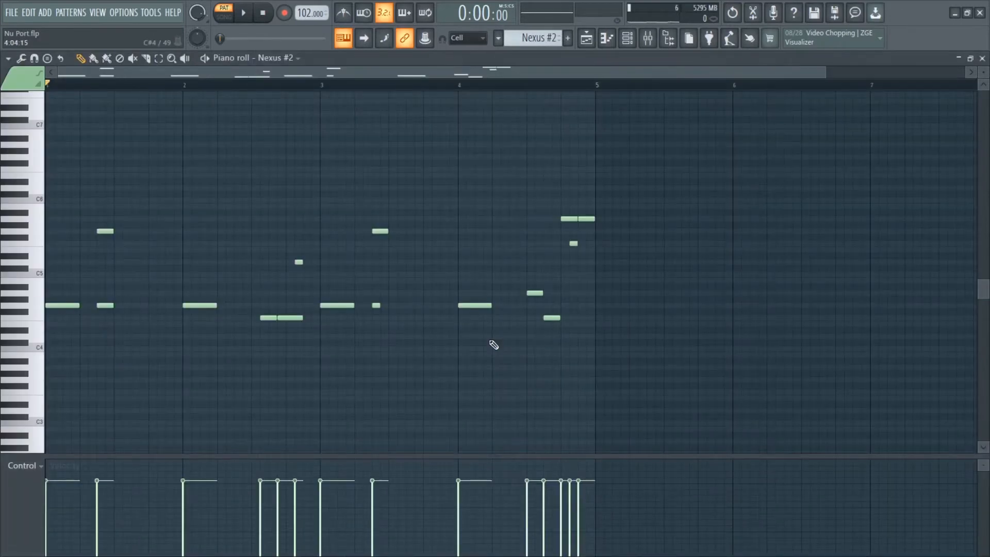
key("space")
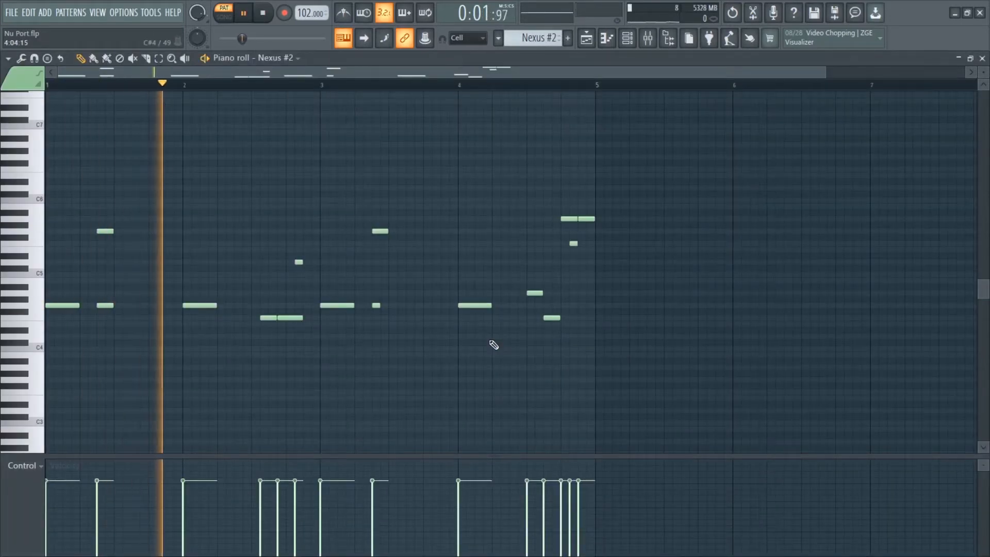
left_click_drag(111, 305, 104, 305)
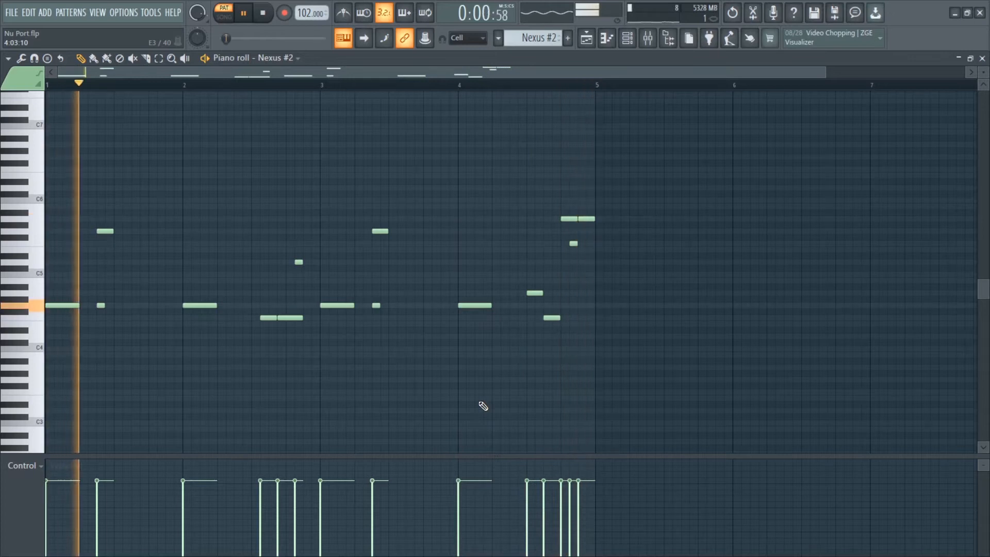
key("space")
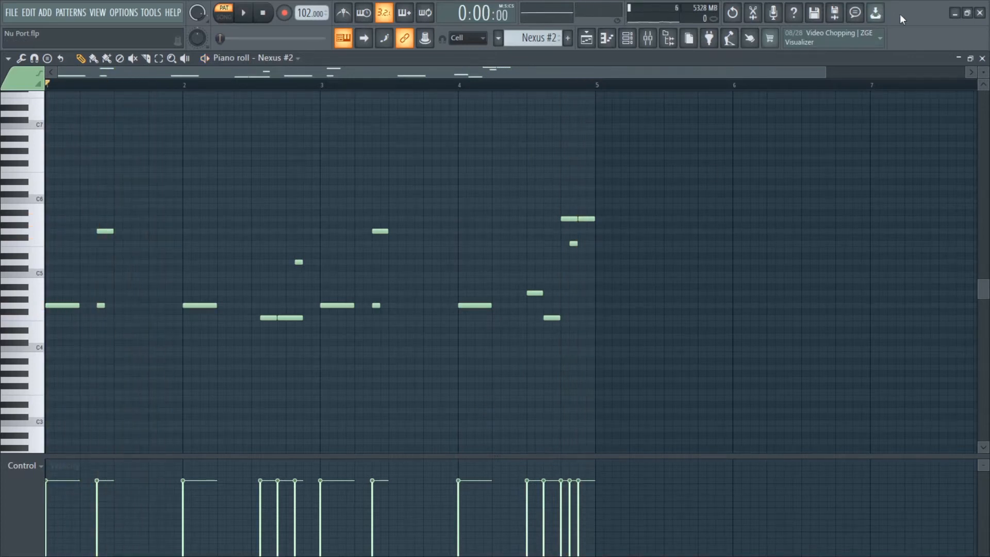
left_click(982, 58)
Examine the modulation and oscillator mix settings of Nexus #2's BA Soft Bass 1 preset, auditioning the bass pattern alongside.
left_click(359, 338)
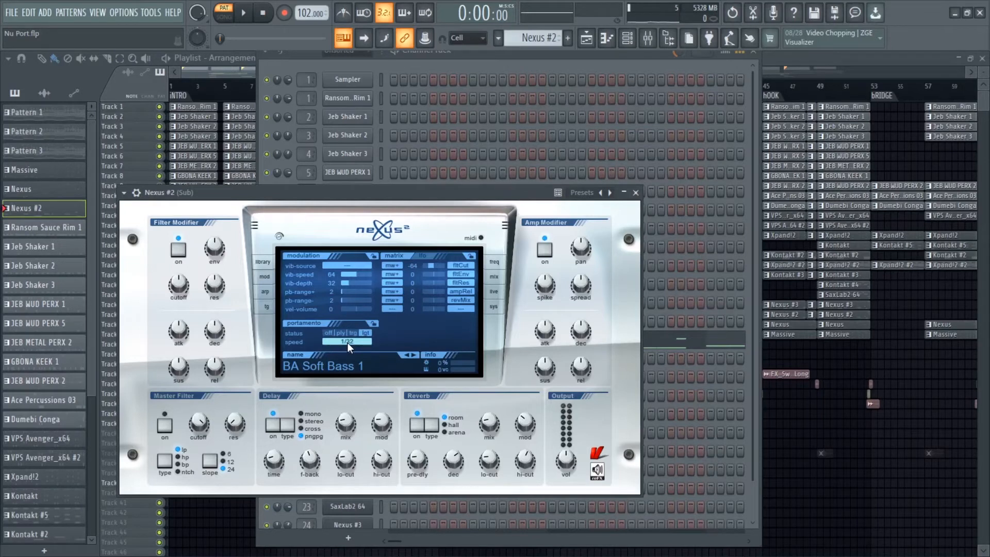
left_click(495, 277)
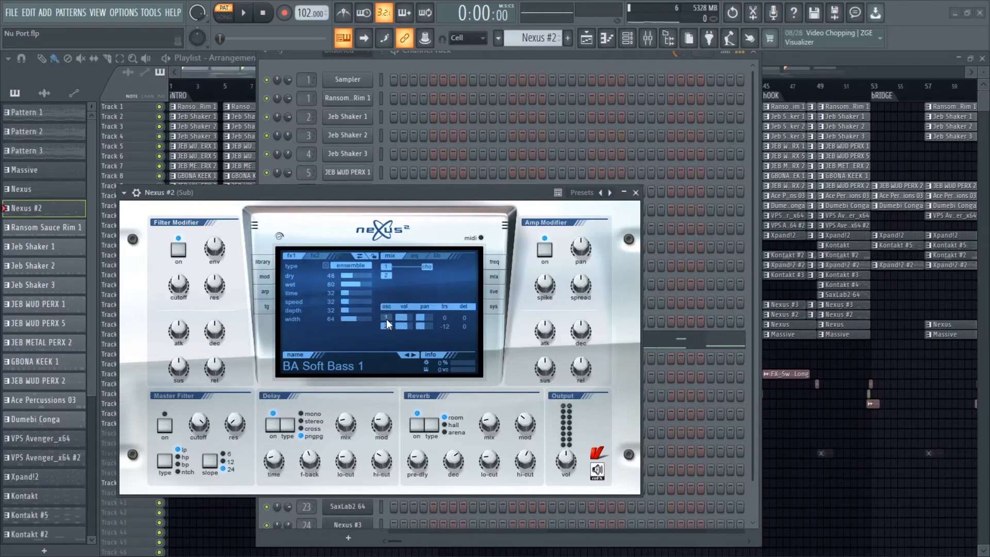
left_click_drag(417, 197, 494, 429)
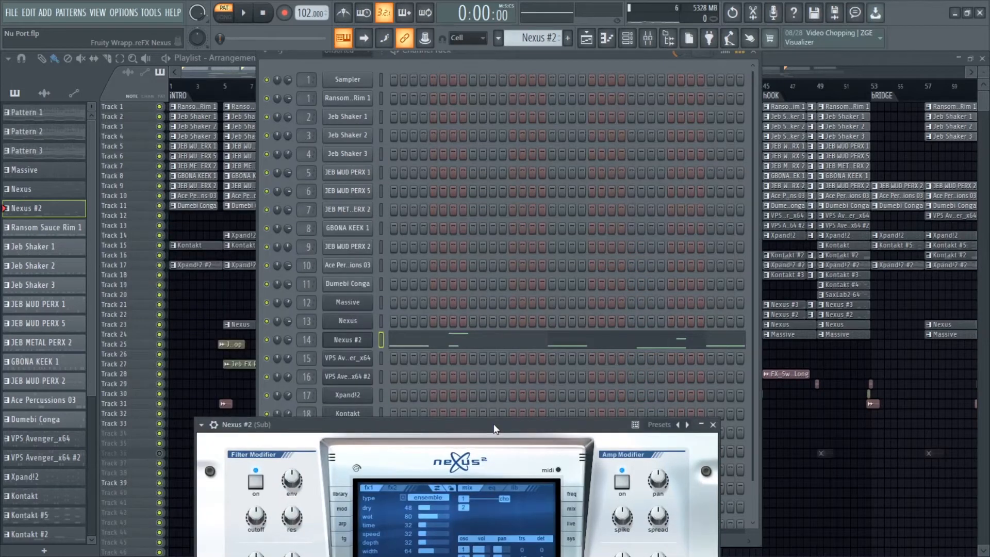
key("space")
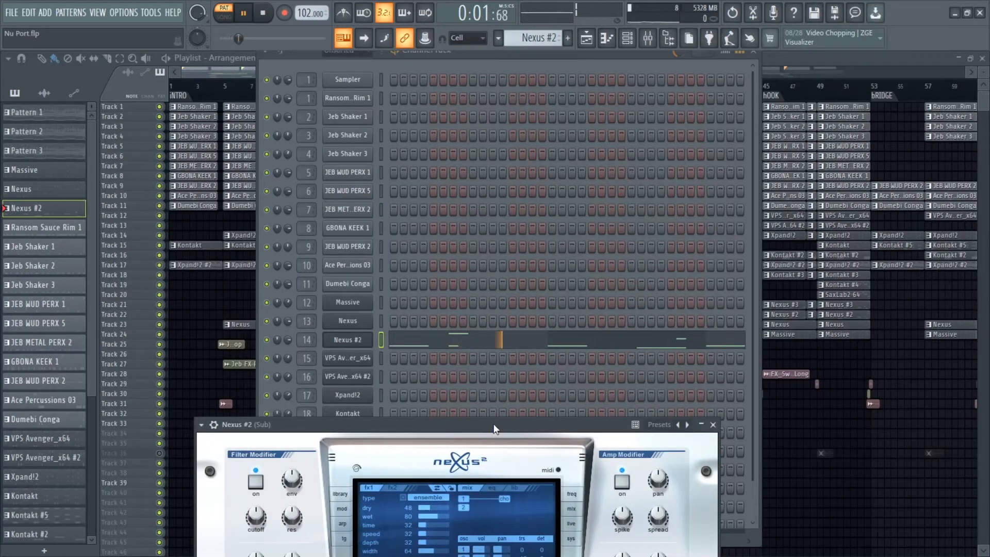
key("space")
left_click_drag(494, 429, 460, 108)
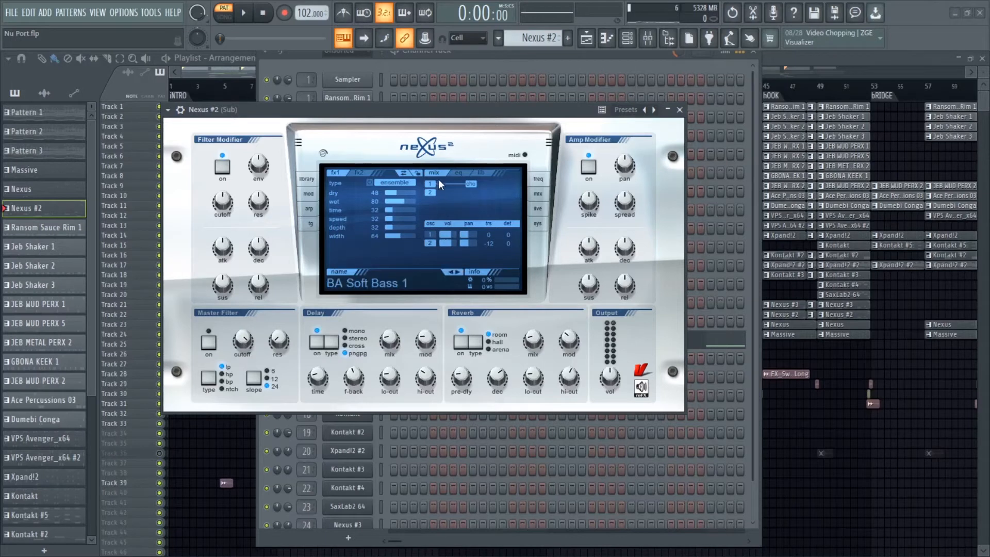
mouse_move(451, 244)
key("space")
key("space")
left_click(681, 110)
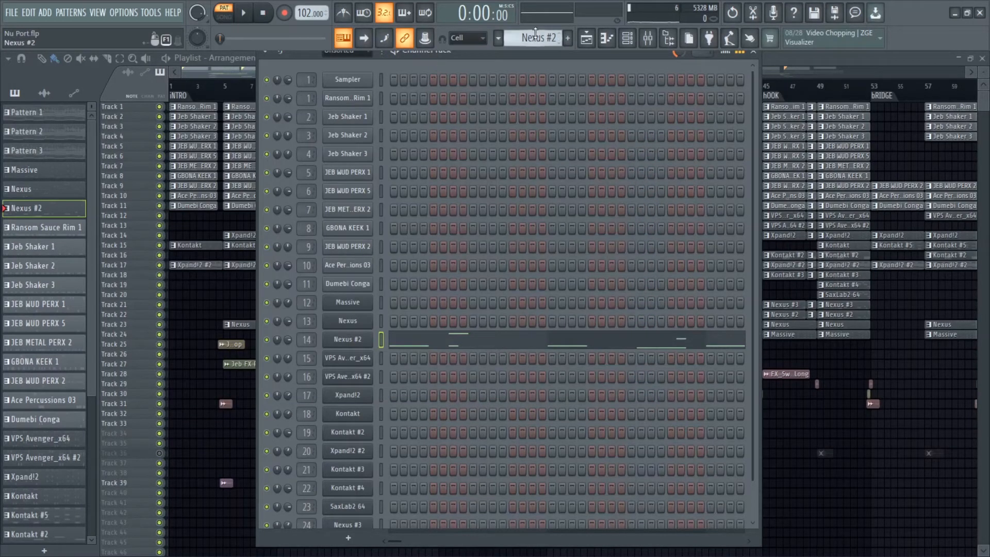
Select the Ransom Sauce Rim 1 pattern, play its notes in the piano roll, and close the piano roll.
scroll(541, 43, "down", 1)
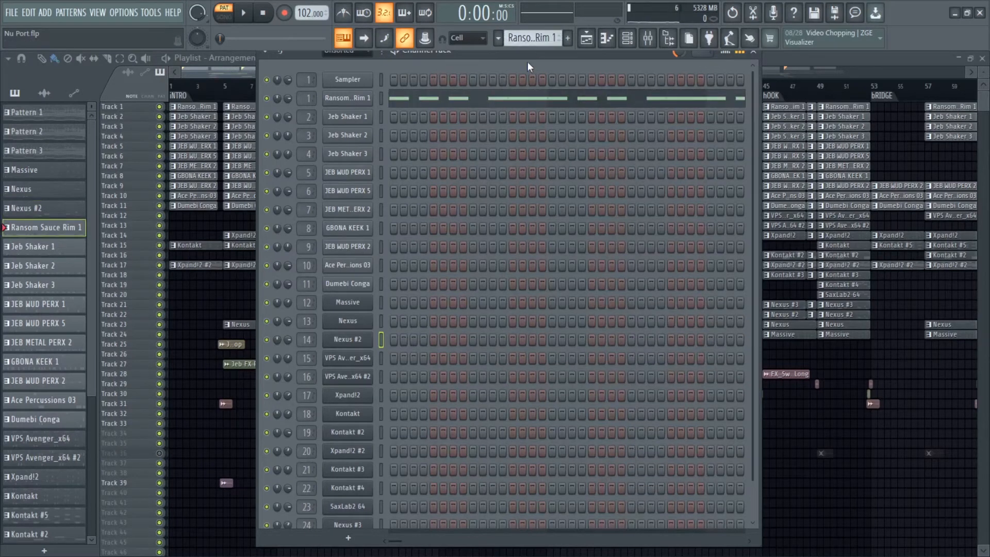
left_click(444, 108)
key("space")
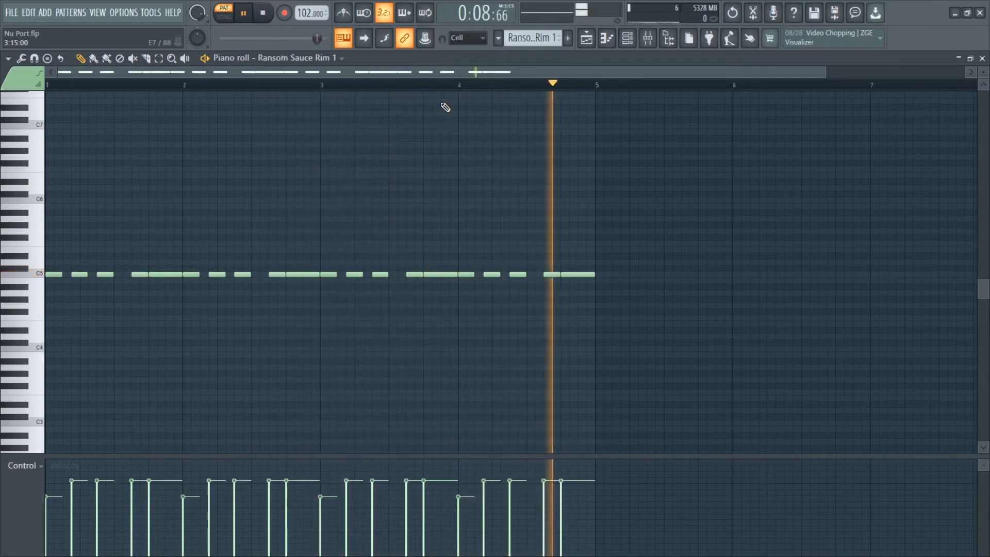
key("space")
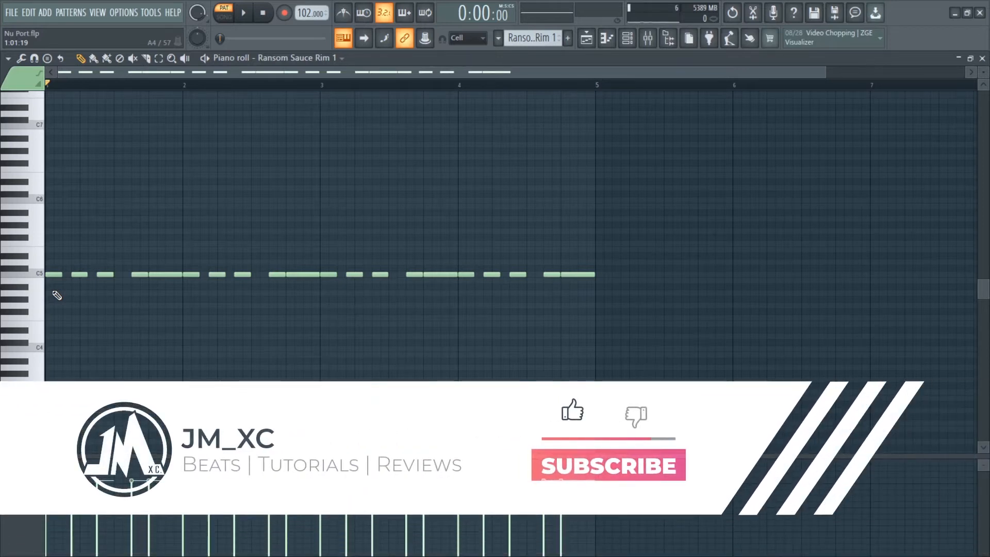
left_click(982, 58)
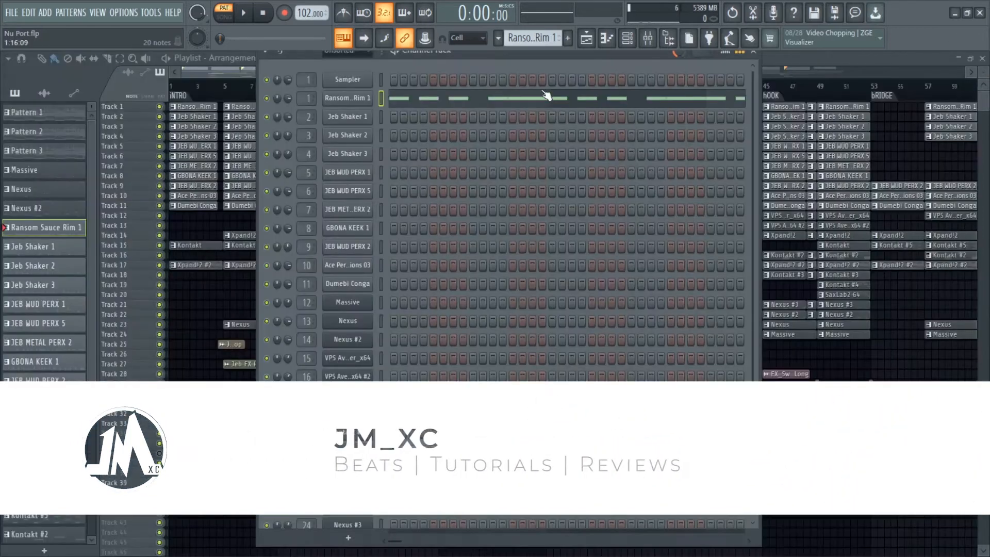
Select the Jeb Shaker 1 pattern, play its notes in the piano roll, and close the piano roll.
key("KP_Add")
left_click(463, 119)
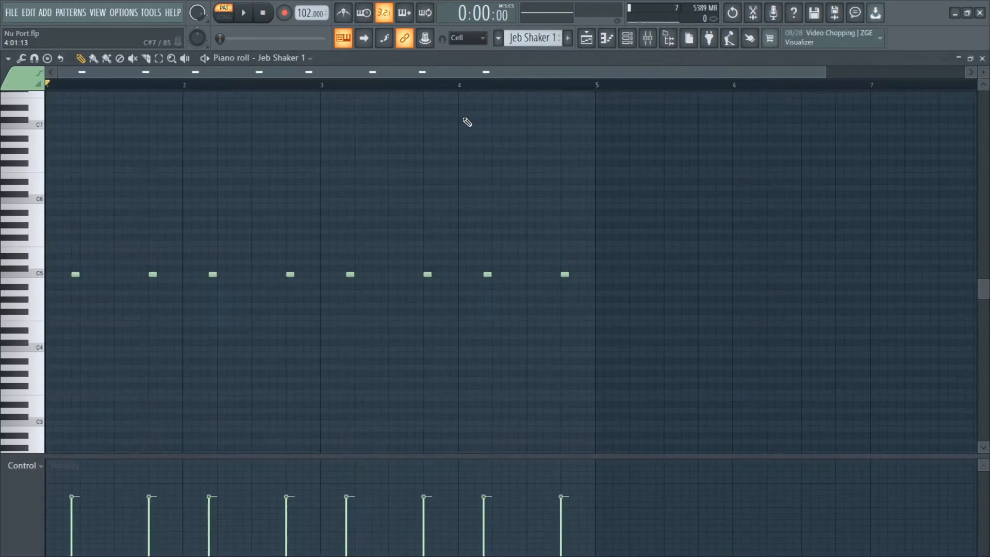
key("space")
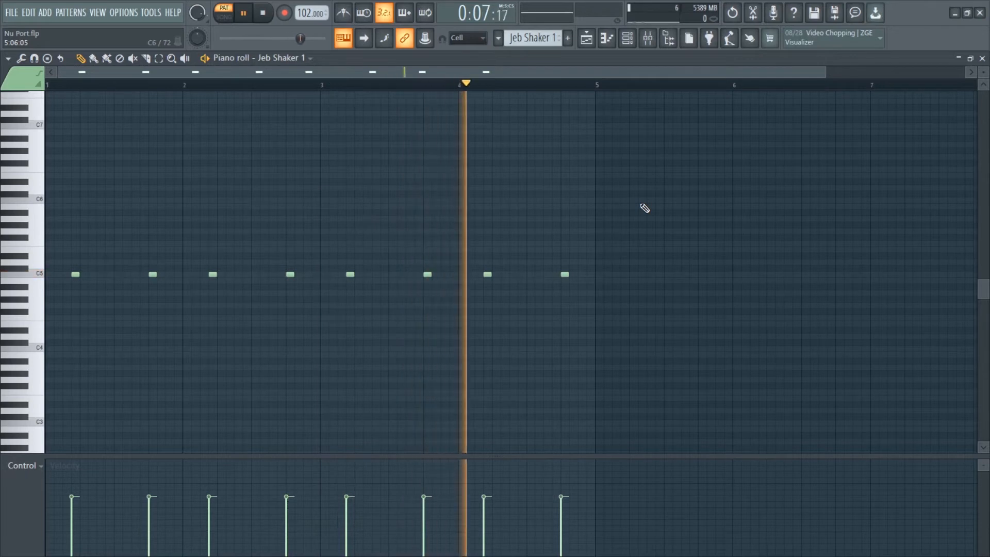
key("space")
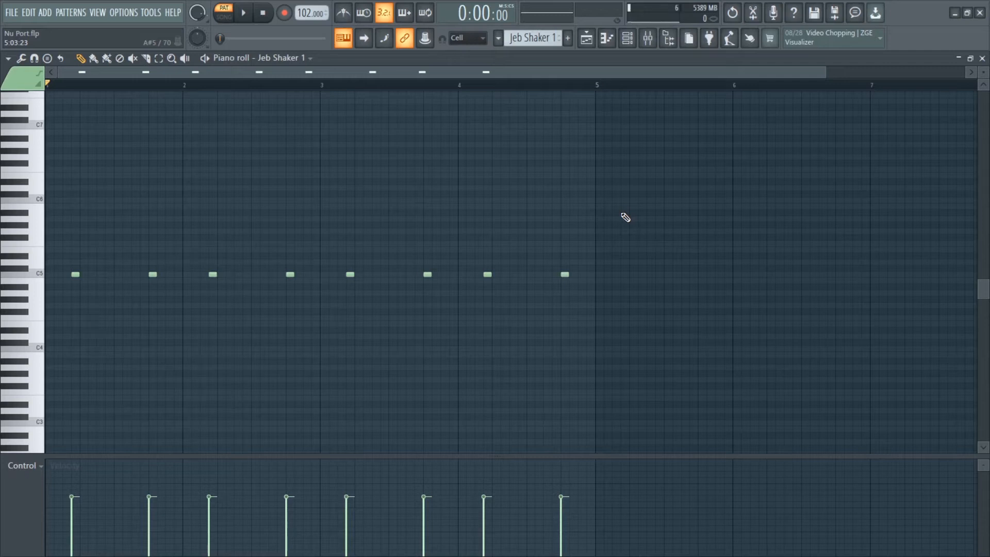
left_click(982, 58)
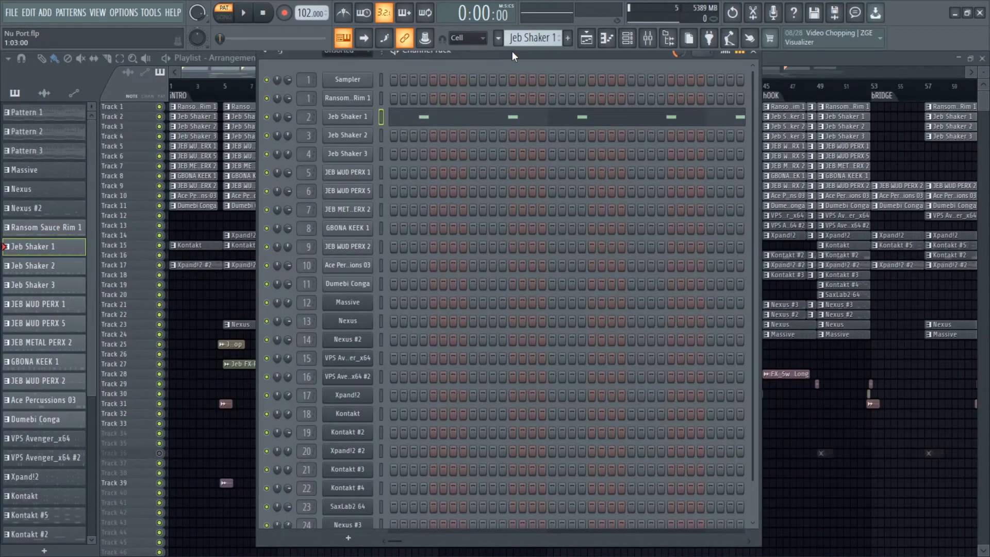
Select the Jeb Shaker 2 pattern, audition it in the piano roll, and return to the channel rack.
scroll(527, 36, "down", 1)
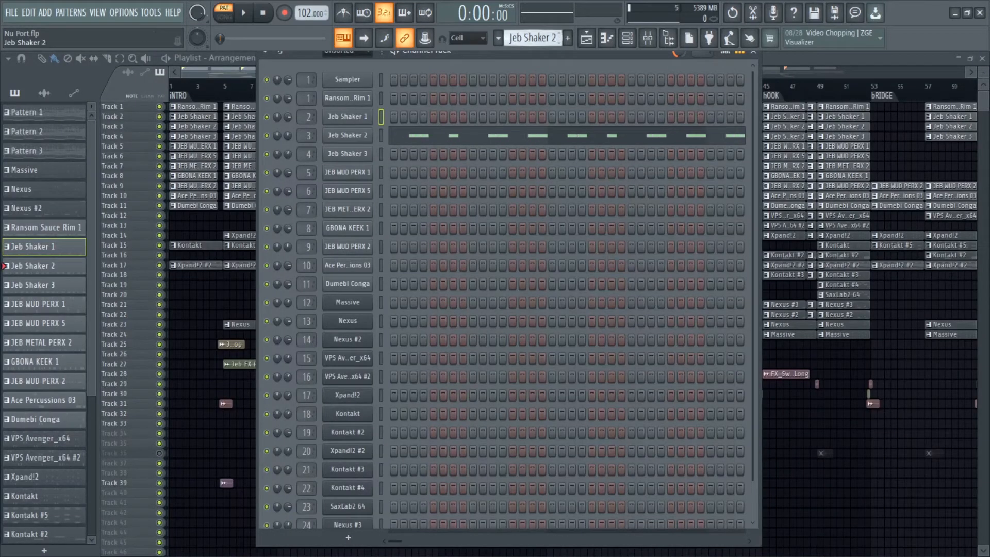
left_click(486, 136)
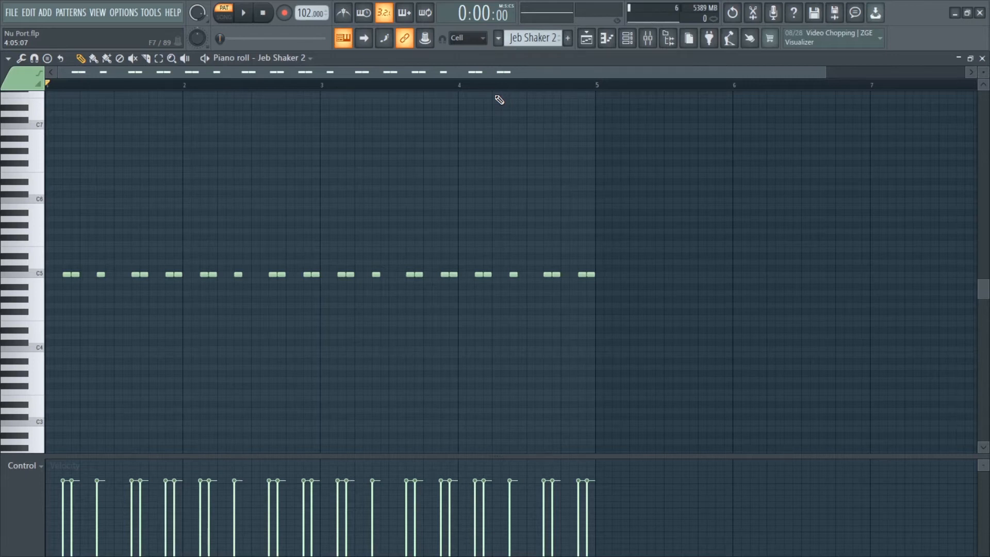
key("space")
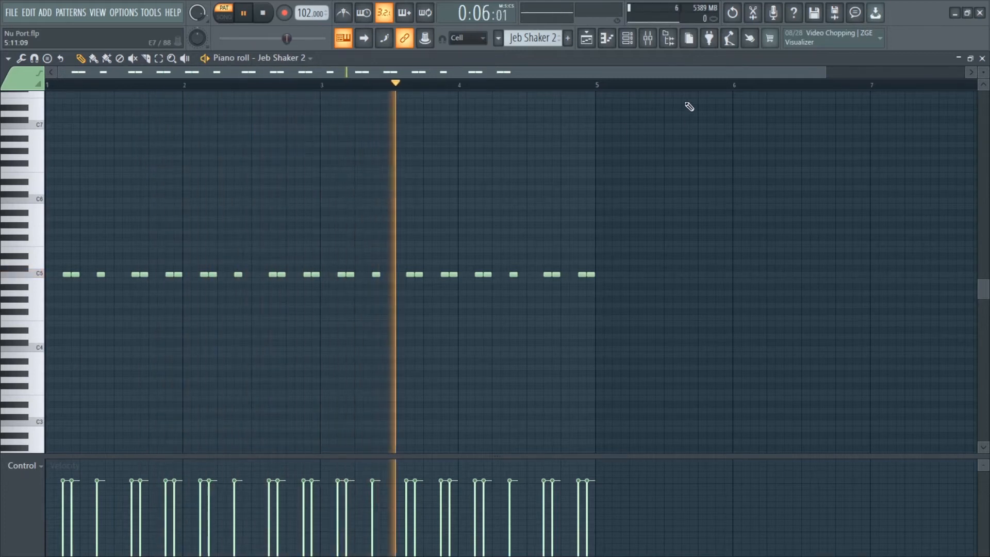
left_click(983, 59)
key("space")
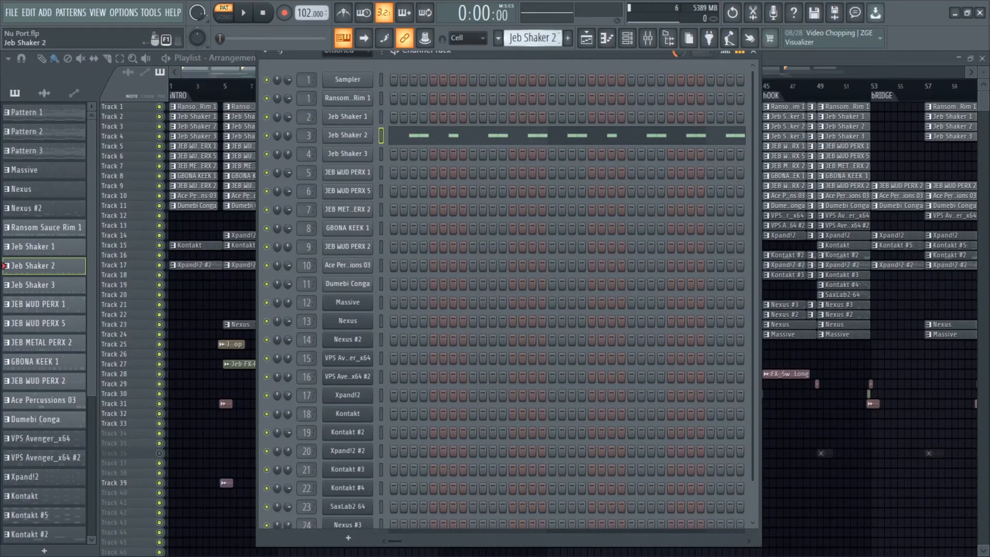
Play the Jeb Shaker 3 pattern in its piano roll, and close the piano roll after stopping playback.
scroll(534, 38, "down", 1)
left_click(484, 157)
key("space")
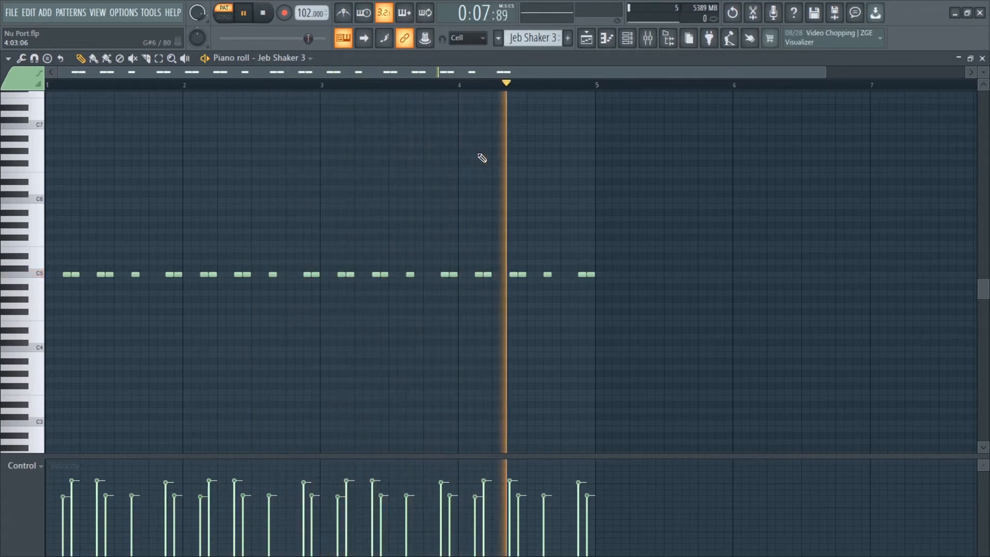
key("space")
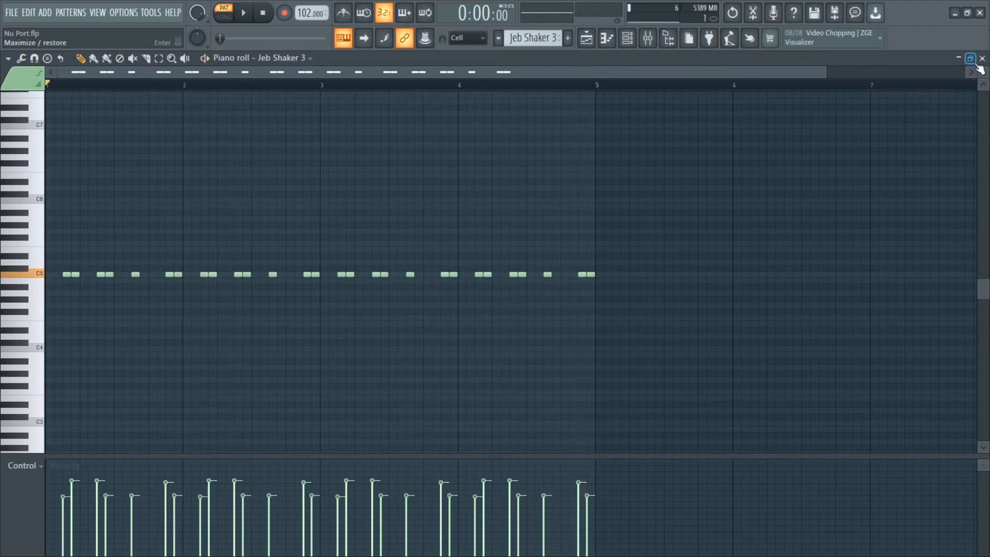
left_click(982, 59)
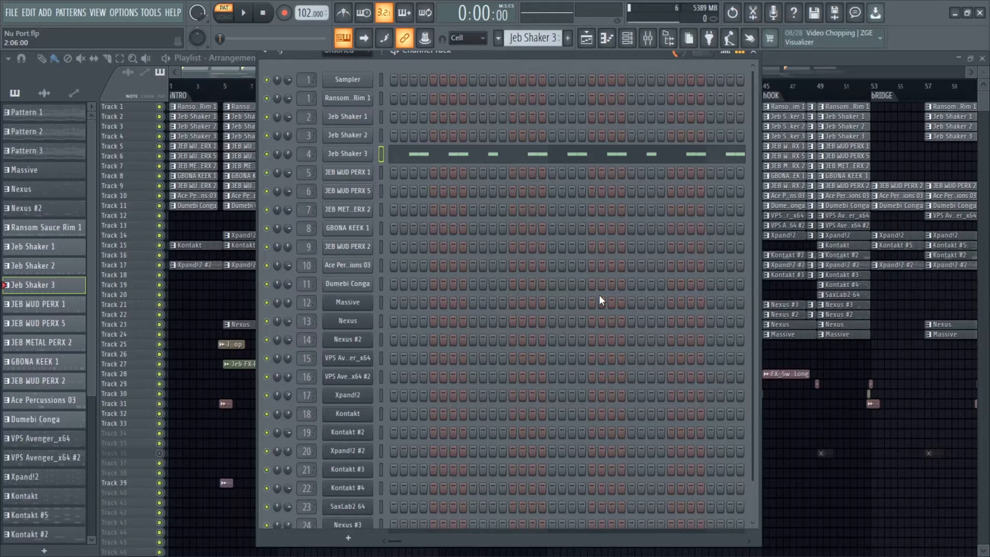
Switch to the JEB WUD PERX 1 pattern, play its notes in the piano roll, and close it.
scroll(532, 38, "down", 1)
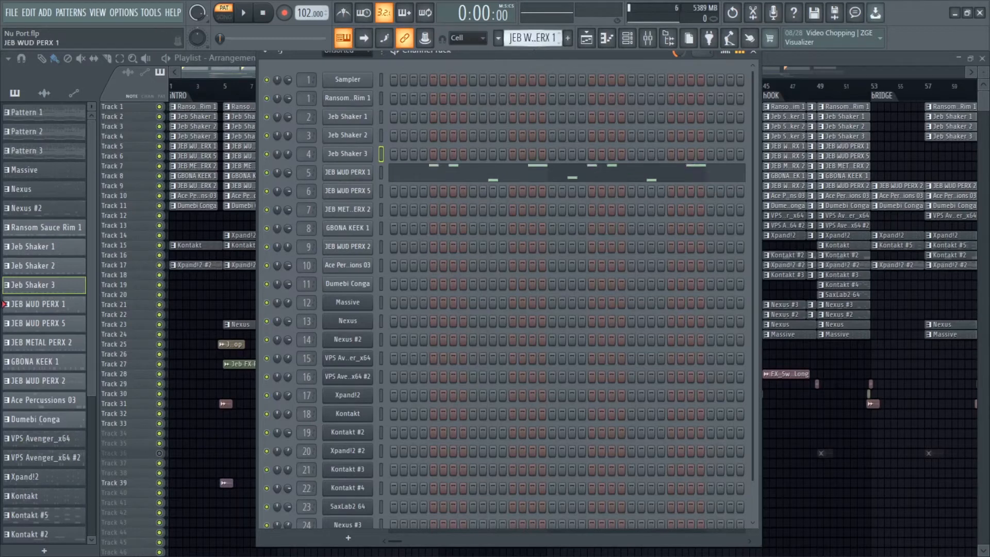
left_click(516, 179)
key("space")
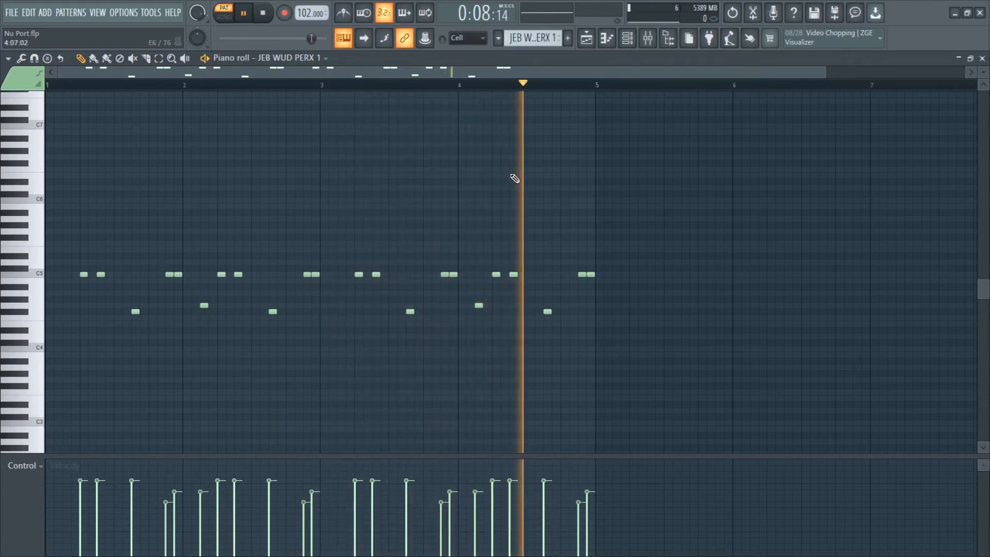
key("space")
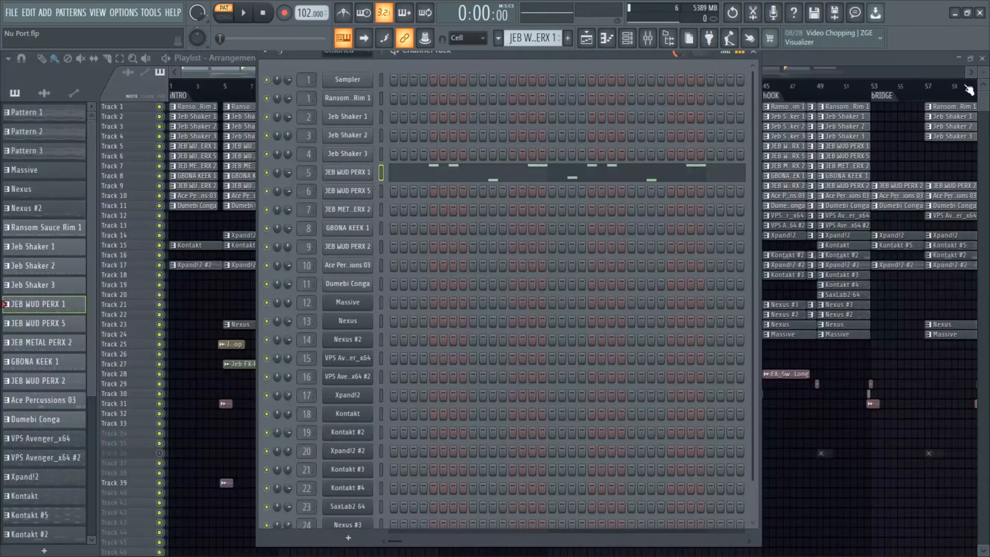
left_click(983, 59)
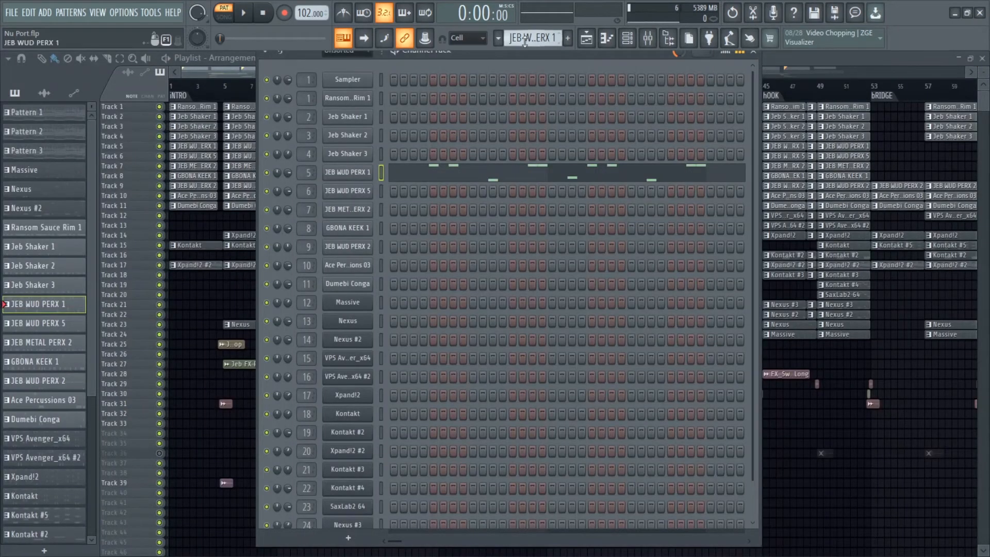
Audition the JEB WUD PERX 5 pattern in its piano roll and return to the channel rack.
scroll(521, 41, "down", 1)
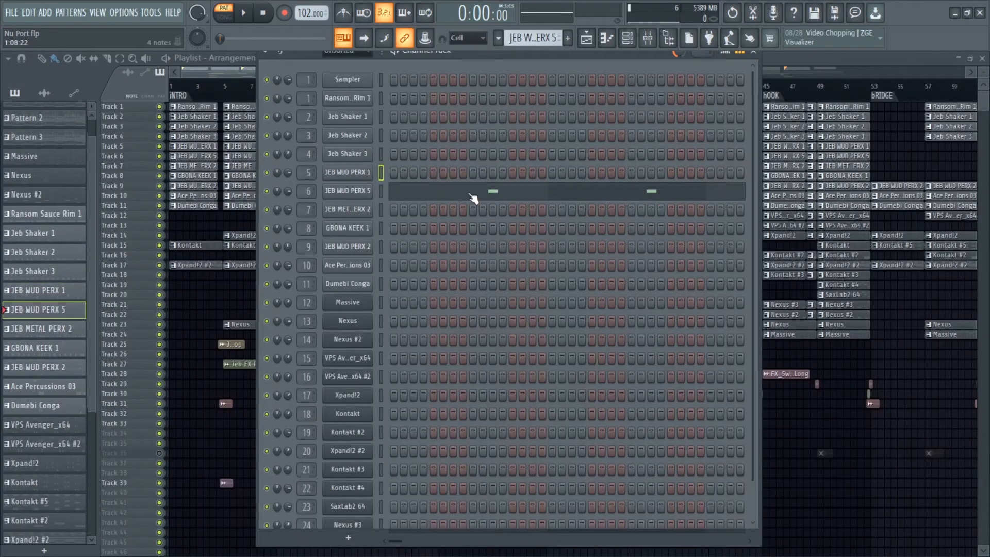
left_click(473, 199)
key("space")
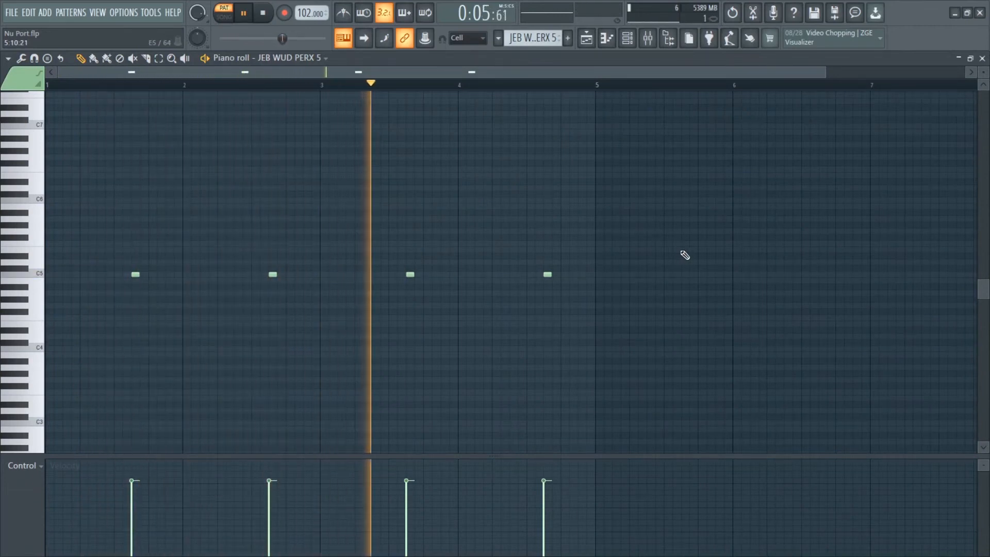
left_click(982, 59)
key("space")
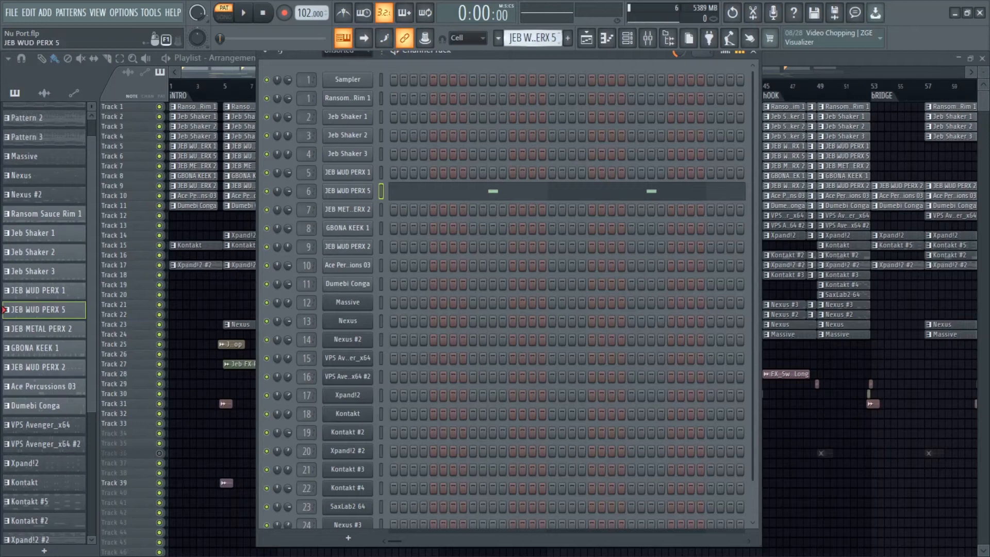
Select the JEB METAL PERX 2 pattern, play its notes in the piano roll, and close the piano roll.
scroll(555, 38, "down", 1)
left_click(480, 210)
key("space")
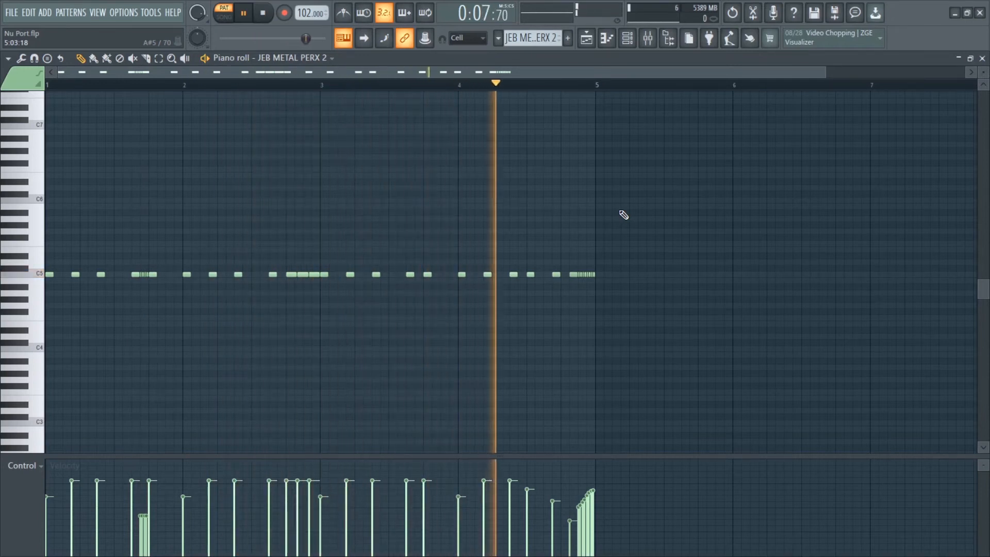
key("space")
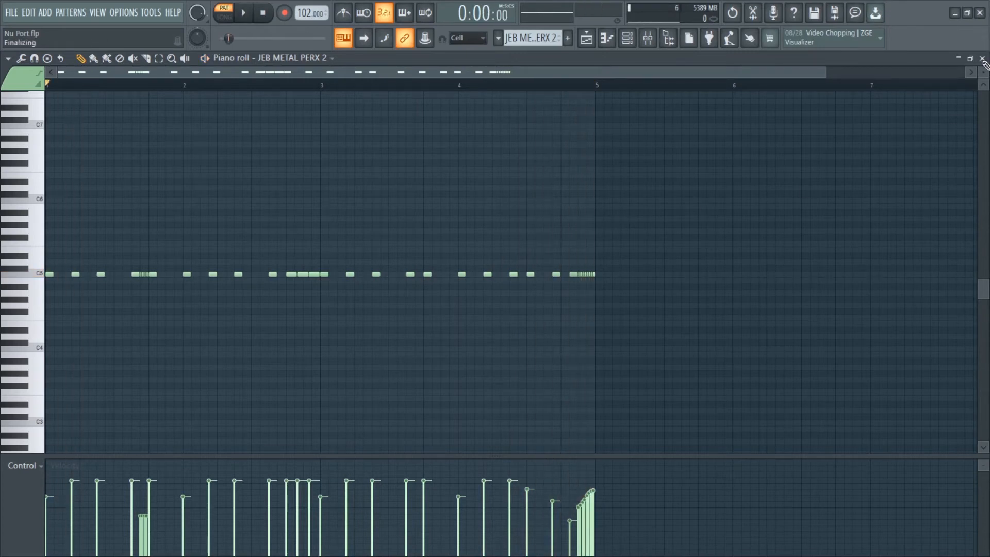
left_click(984, 59)
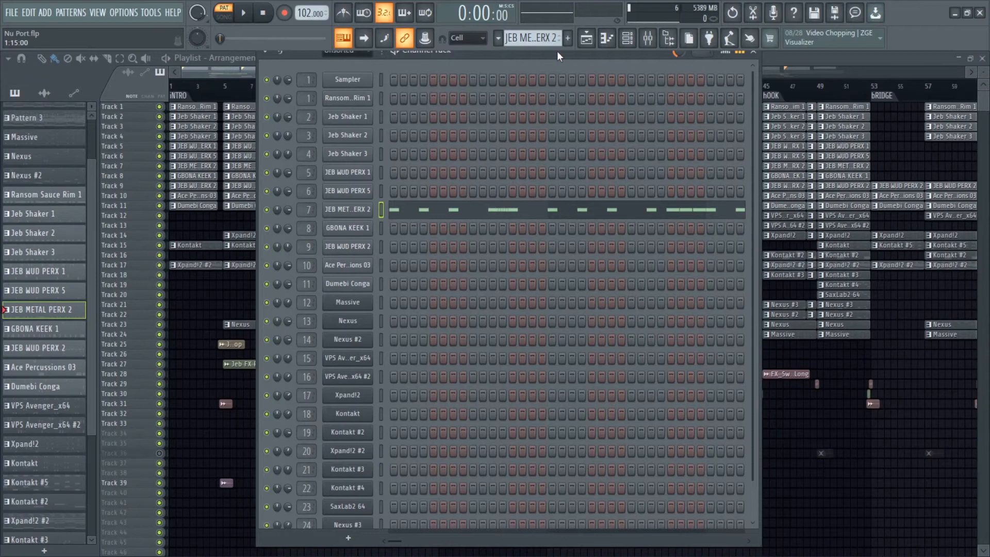
Select the GBONA KEEK 1 pattern, play its notes in the piano roll, and close the piano roll.
scroll(538, 39, "down", 2)
scroll(537, 38, "up", 1)
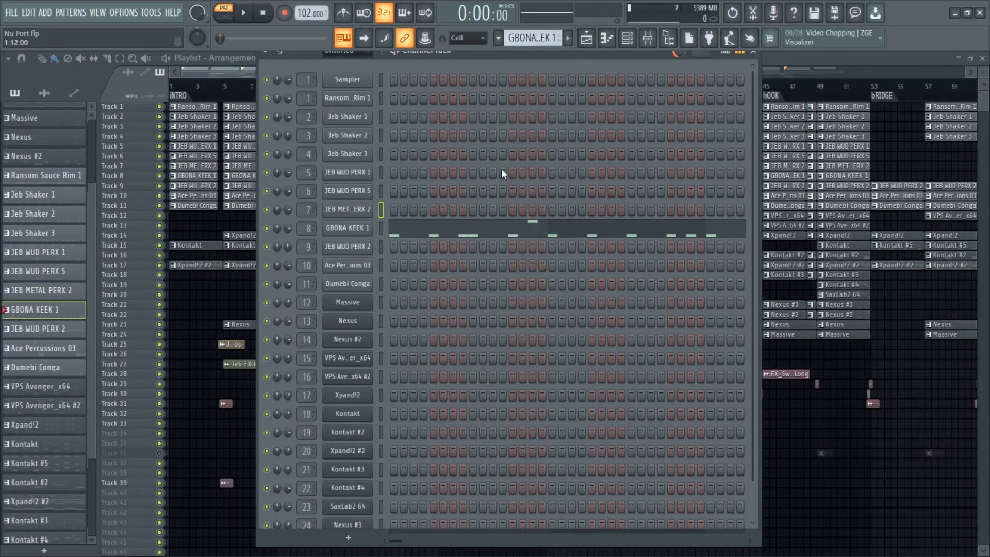
left_click(484, 231)
key("space")
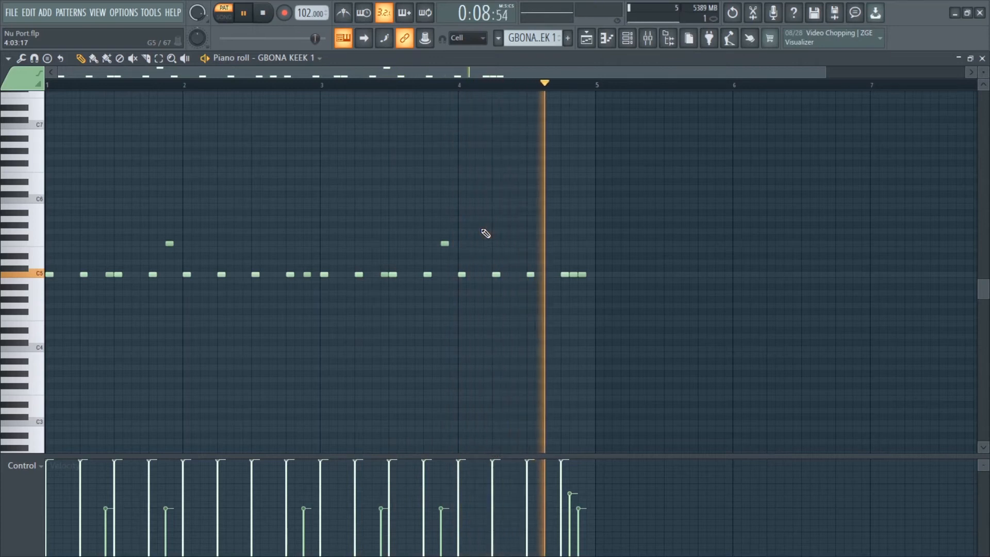
key("space")
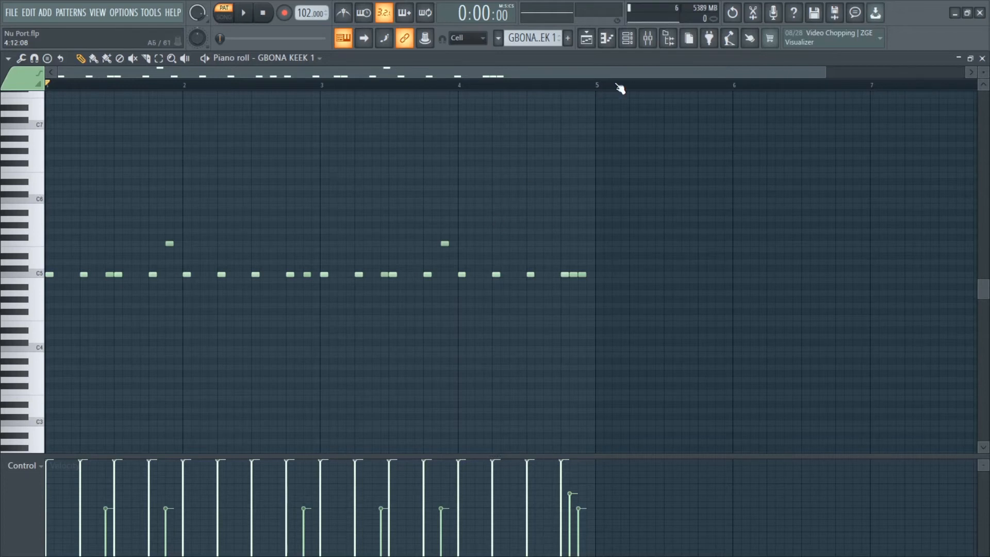
left_click(982, 58)
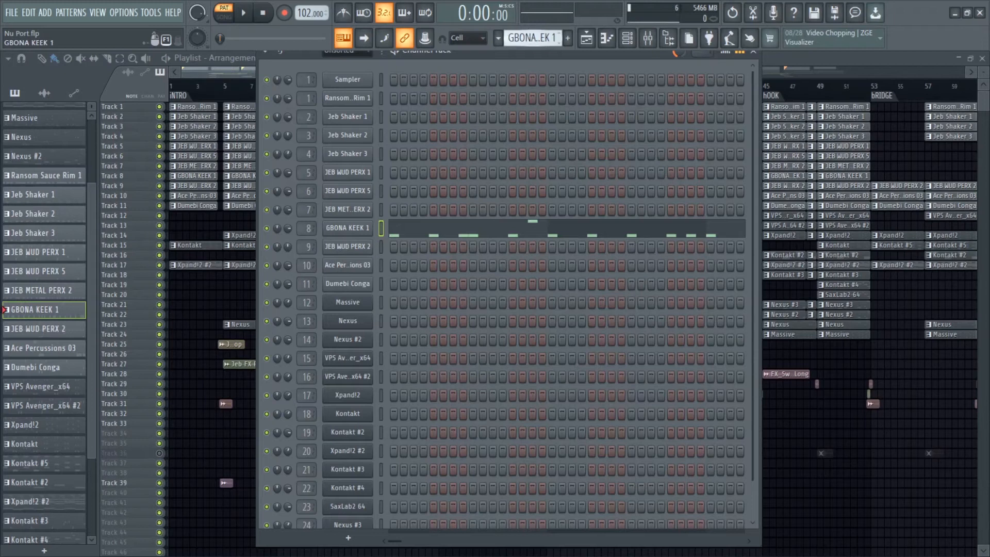
Switch to the JEB WUD PERX 2 pattern, play it in the piano roll, and close the piano roll.
key("Down")
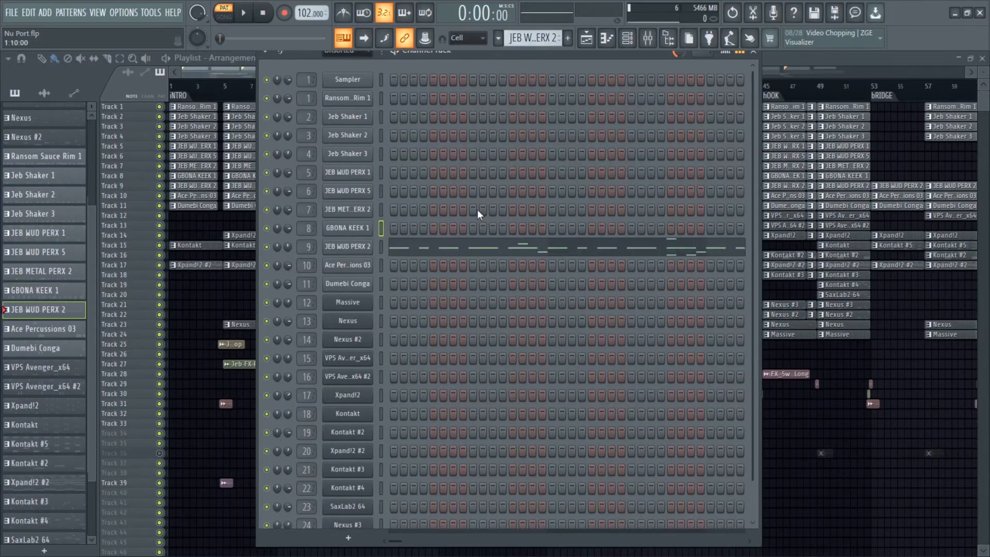
left_click(482, 248)
key("space")
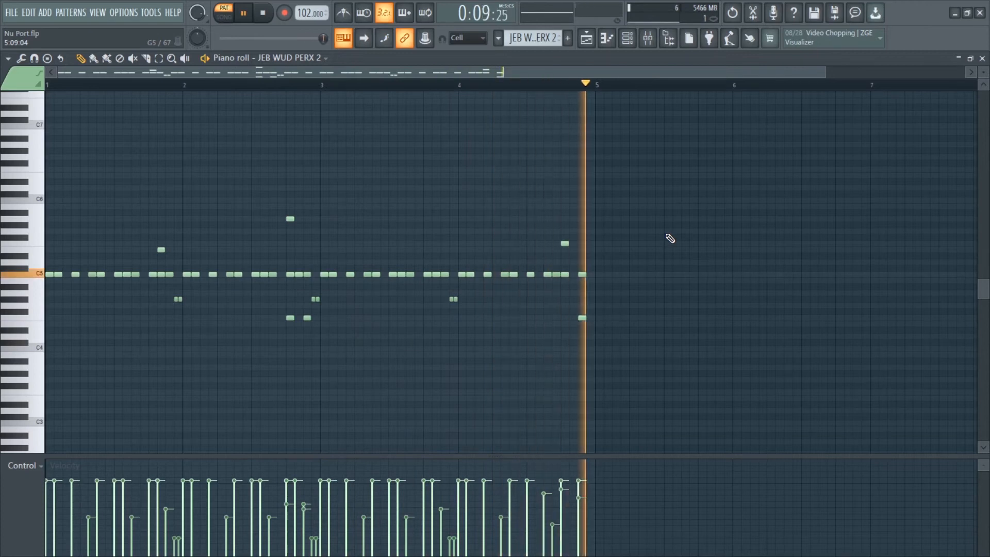
left_click(984, 59)
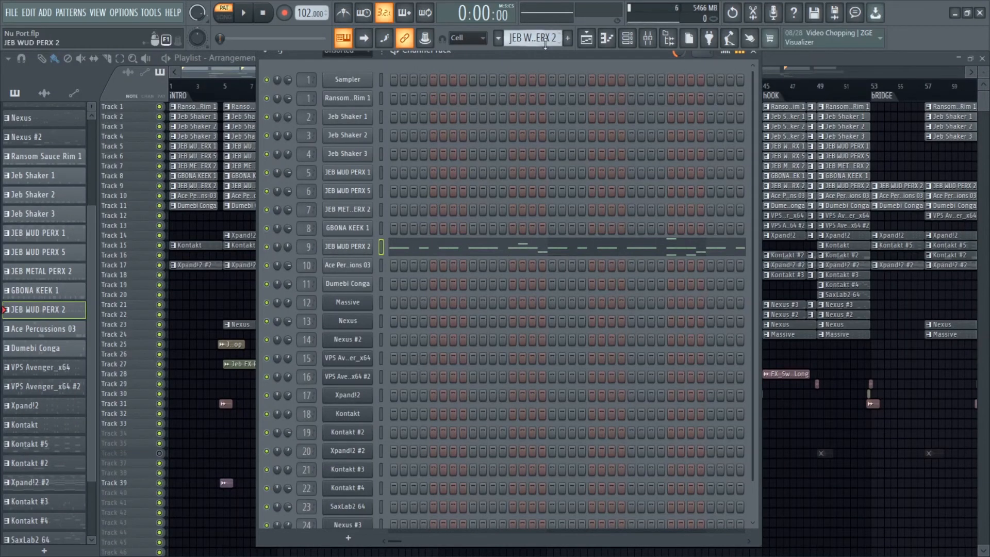
Select the Ace Percussions 03 pattern, audition its notes in the piano roll, and close the piano roll.
scroll(543, 45, "down", 1)
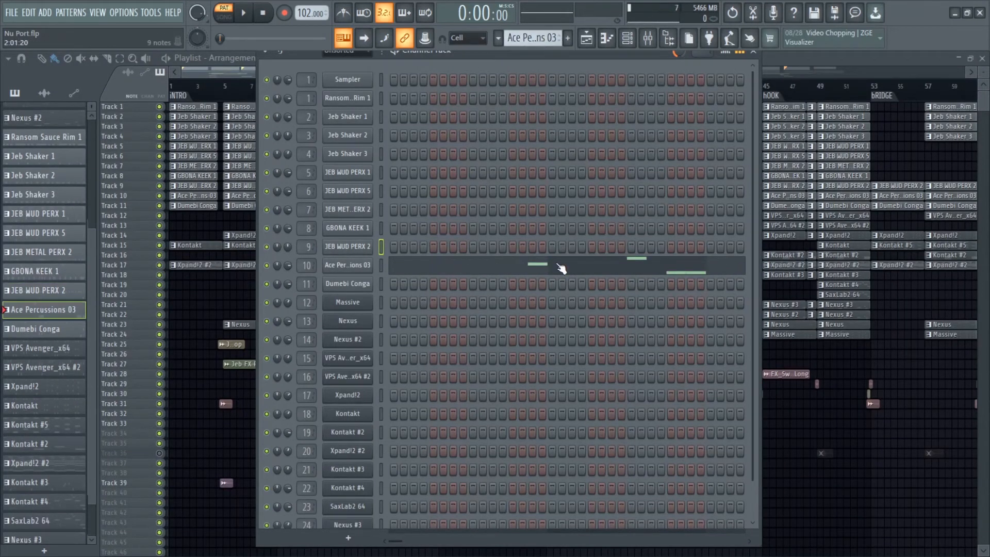
left_click(561, 268)
key("space")
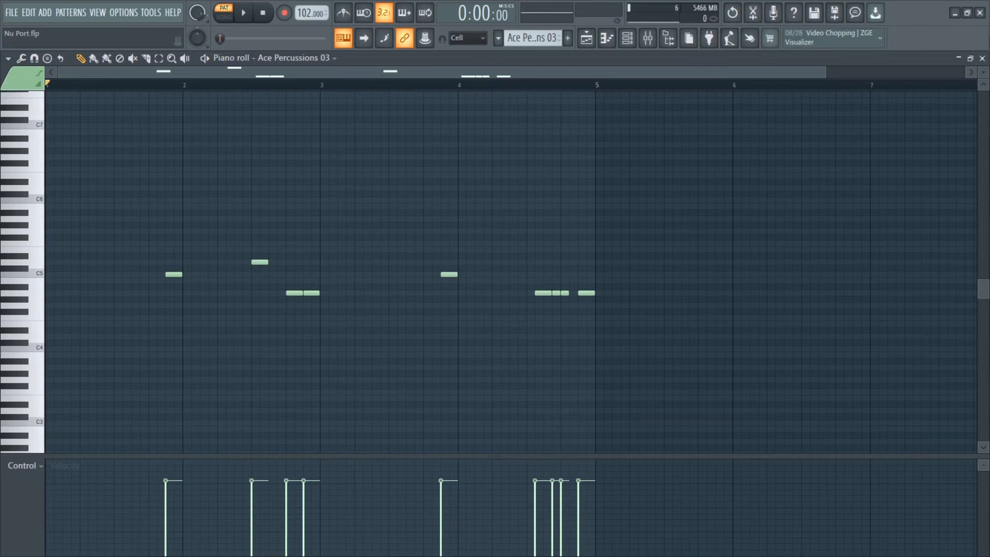
left_click(983, 58)
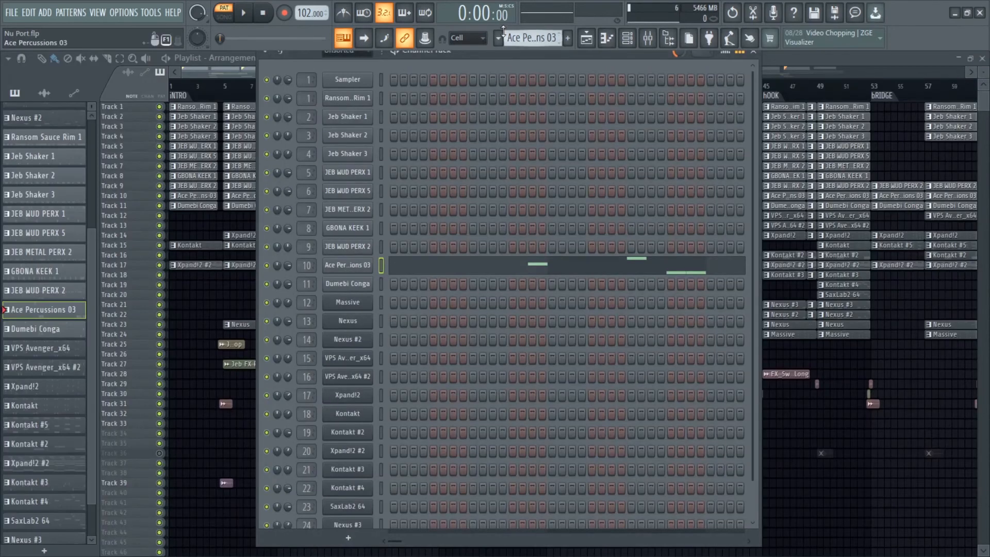
Select the Dumebi Conga pattern, play its notes in the piano roll, and close the piano roll.
key("KP_Add")
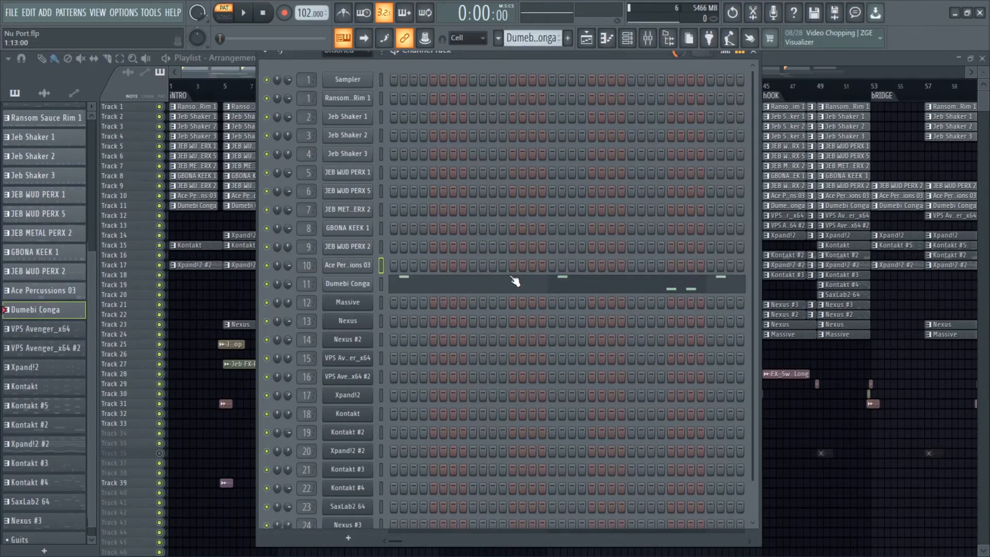
left_click(511, 278)
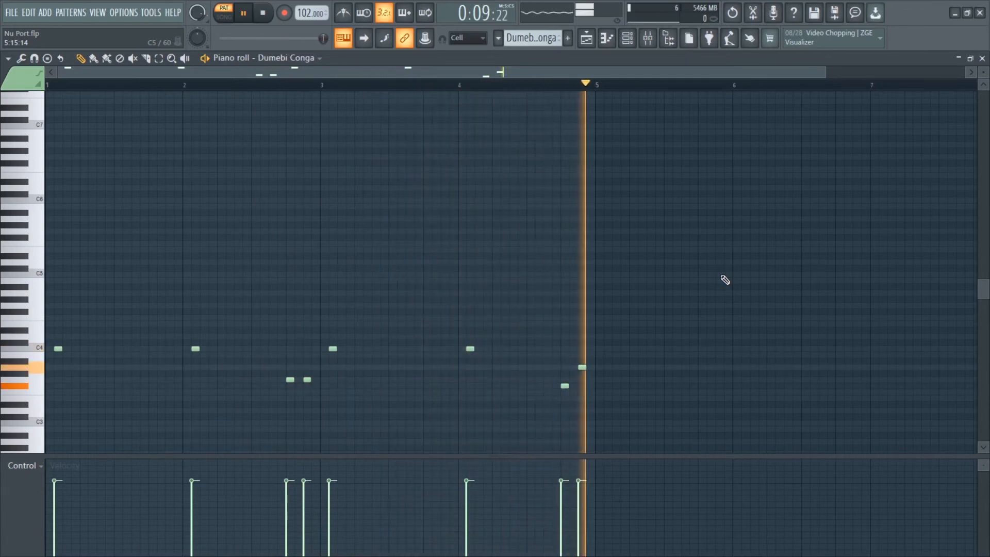
key("space")
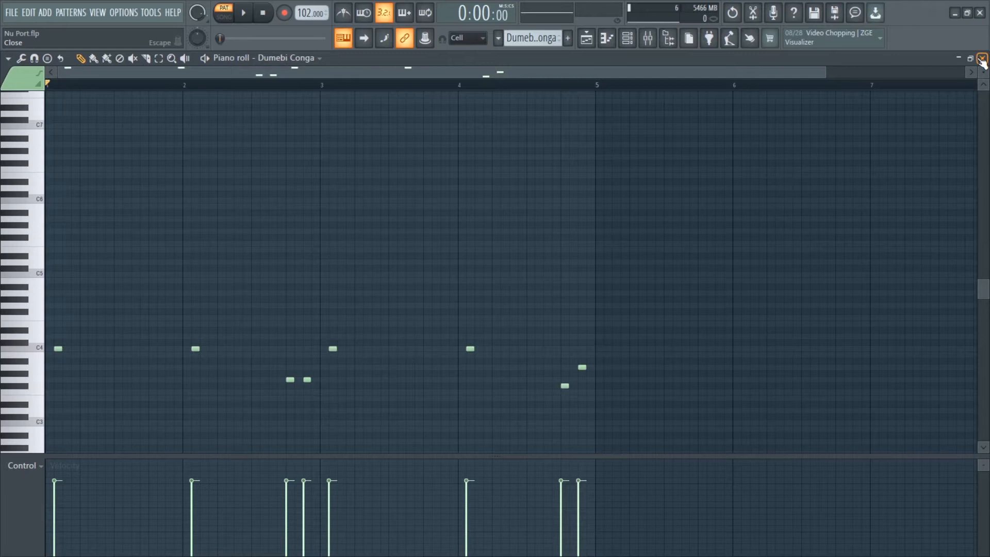
left_click(982, 59)
Toggle the Cut itself option on the Dumebi Conga, Ace Percussions 03 and JEB WUD PERX 2 channels.
right_click(360, 305)
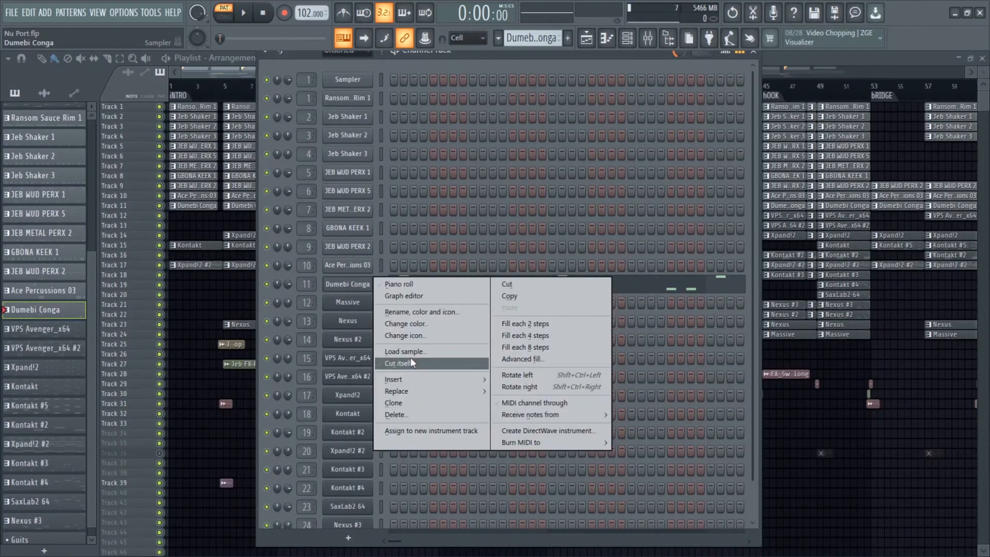
left_click(413, 364)
right_click(362, 268)
left_click(402, 344)
right_click(357, 251)
left_click(397, 327)
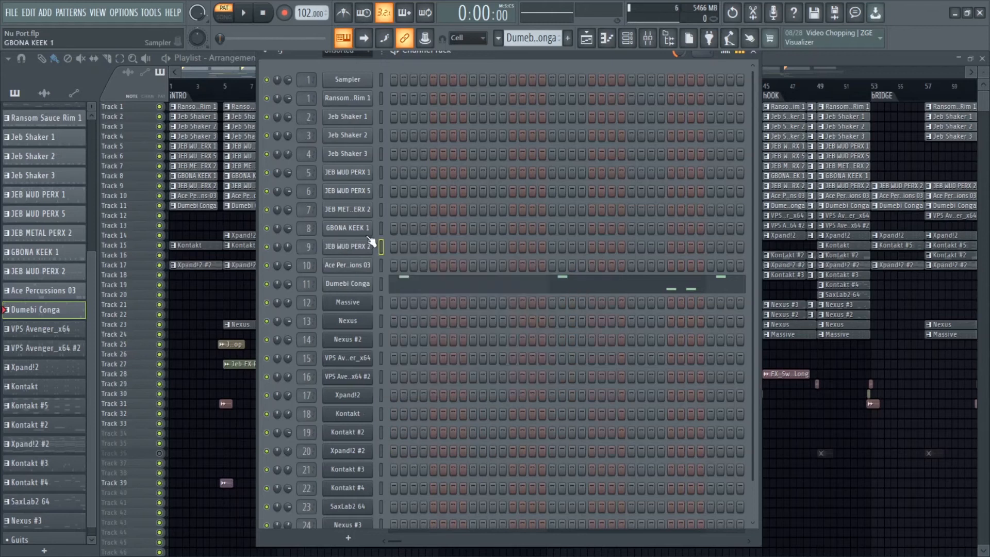
Toggle Cut itself for the GBONA KEEK 1, JEB METAL PERX 2, JEB WUD PERX 5 and JEB WUD PERX 1 channels.
right_click(356, 230)
right_click(356, 211)
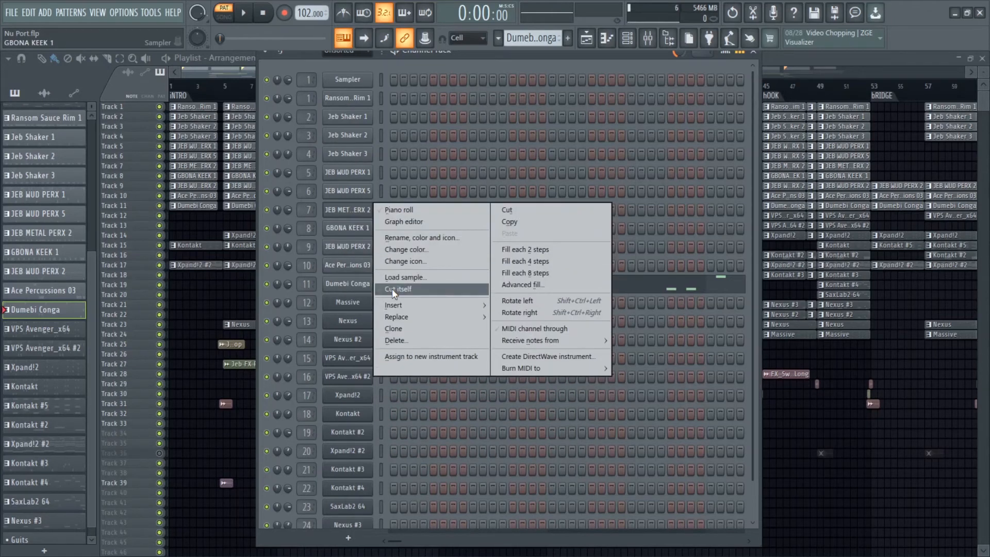
left_click(392, 289)
right_click(356, 192)
left_click(390, 272)
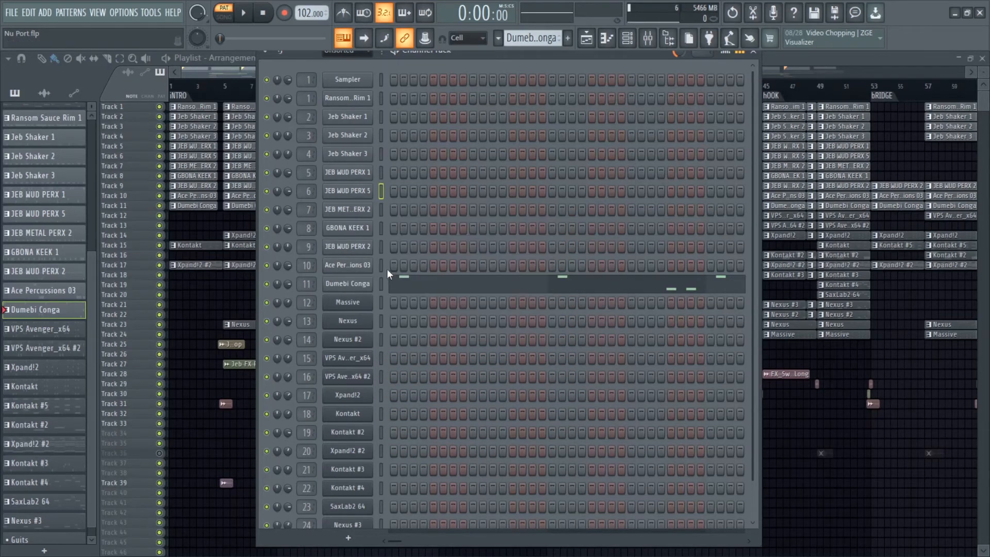
right_click(345, 172)
left_click(384, 254)
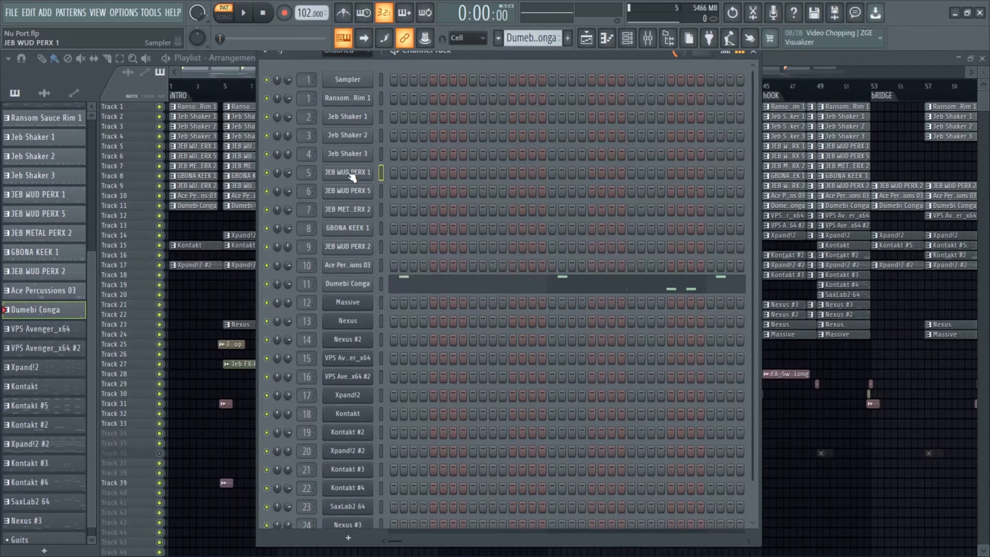
Toggle Cut itself on the Jeb Shaker 3, Jeb Shaker 2, Jeb Shaker 1 and Ransom Sauce Rim 1 channels.
right_click(342, 155)
left_click(385, 233)
right_click(345, 128)
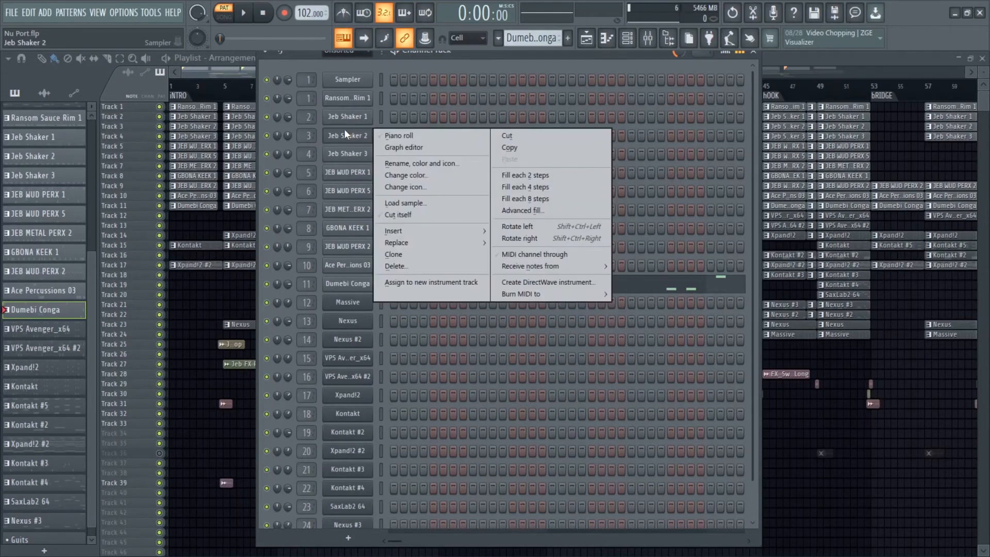
left_click(385, 215)
right_click(346, 121)
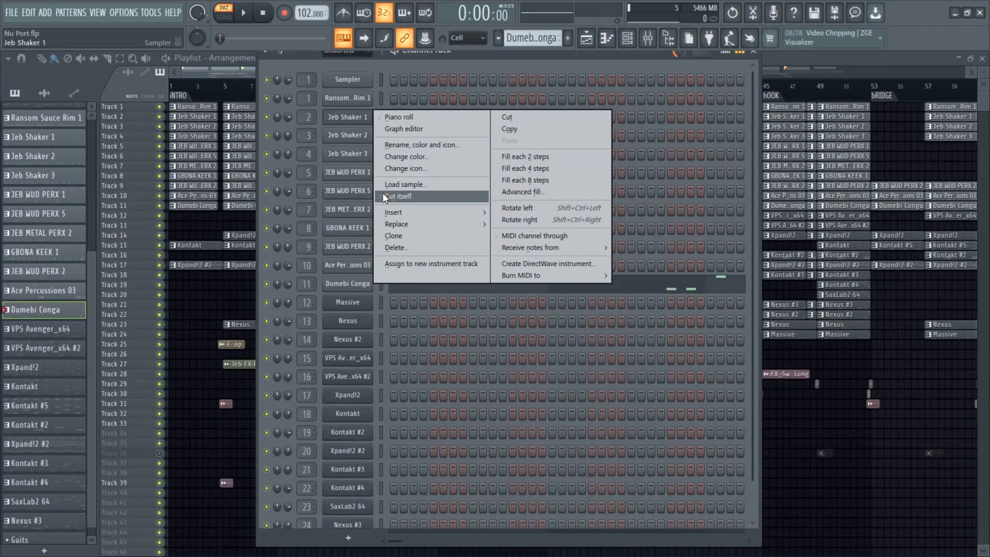
left_click(383, 196)
right_click(352, 98)
Play the combined percussion in Pattern 1, then inspect the JEB WUD PERX 2 sampler settings and close them.
left_click(643, 62)
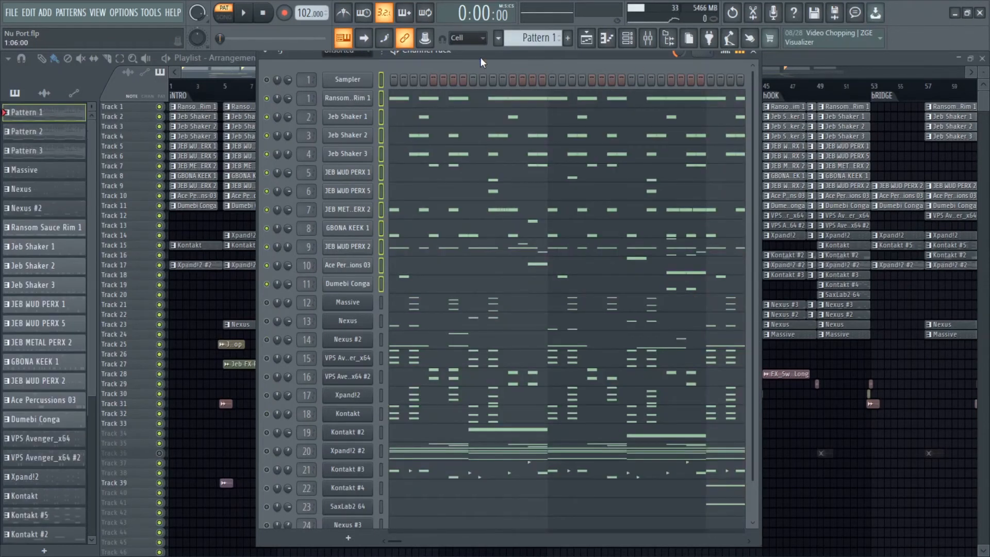
key("space")
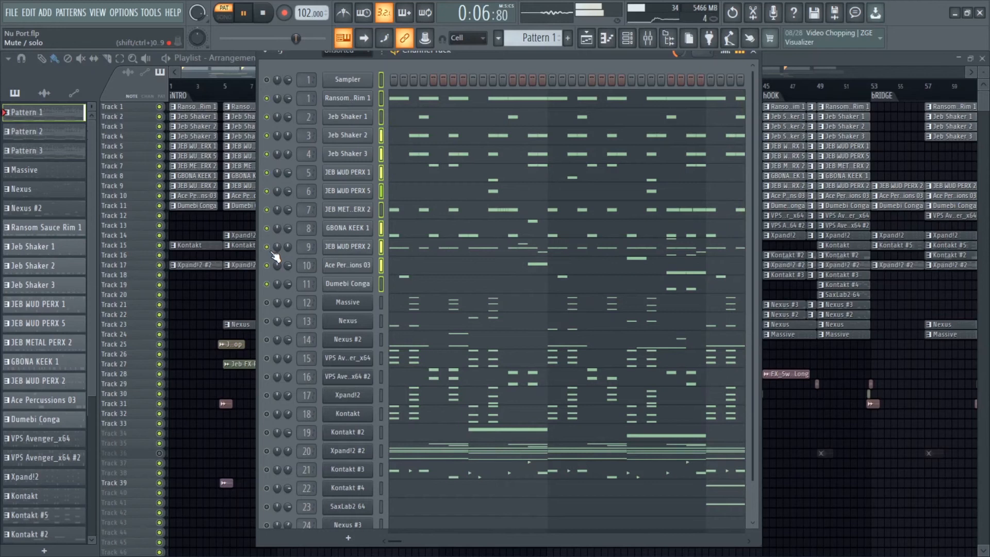
left_click(347, 252)
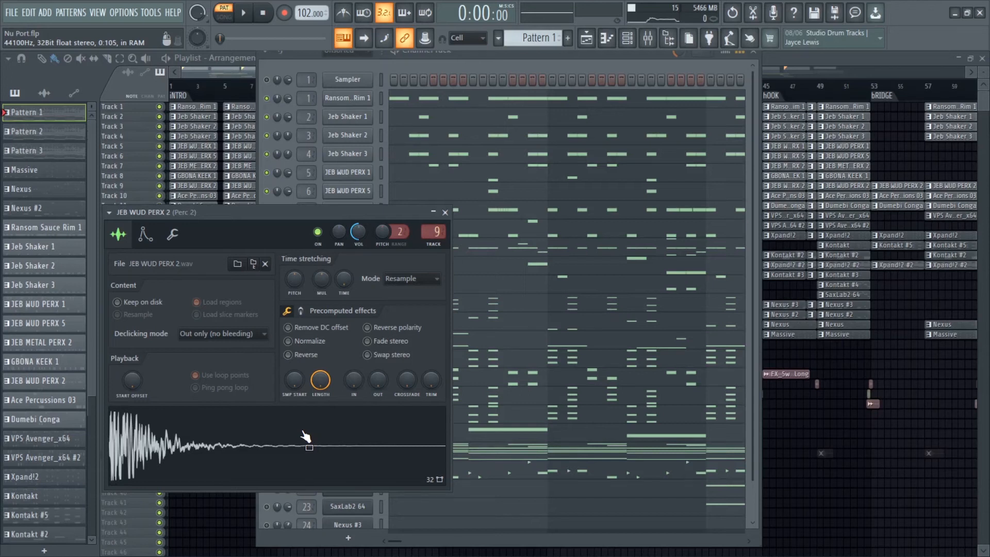
left_click(445, 213)
Turn off channel solo to reactivate all channels, and play the VPS Avenger_x64 pattern in the piano roll.
right_click(267, 356)
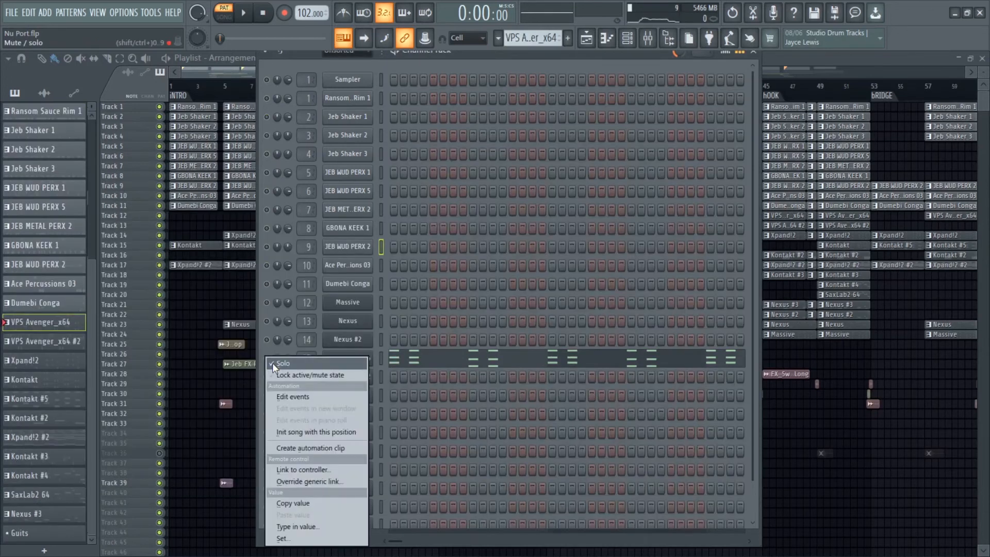
left_click(272, 363)
left_click(437, 360)
key("space")
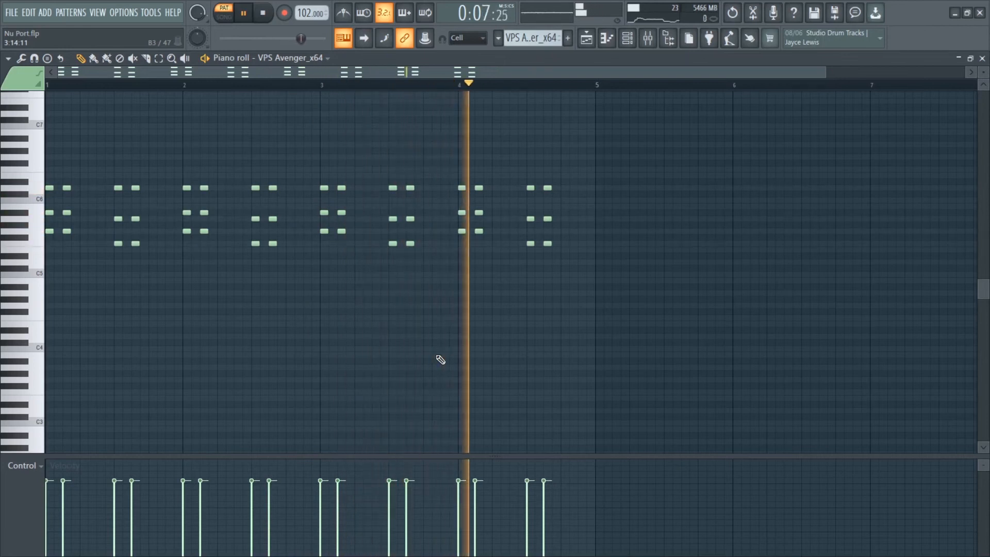
key("space")
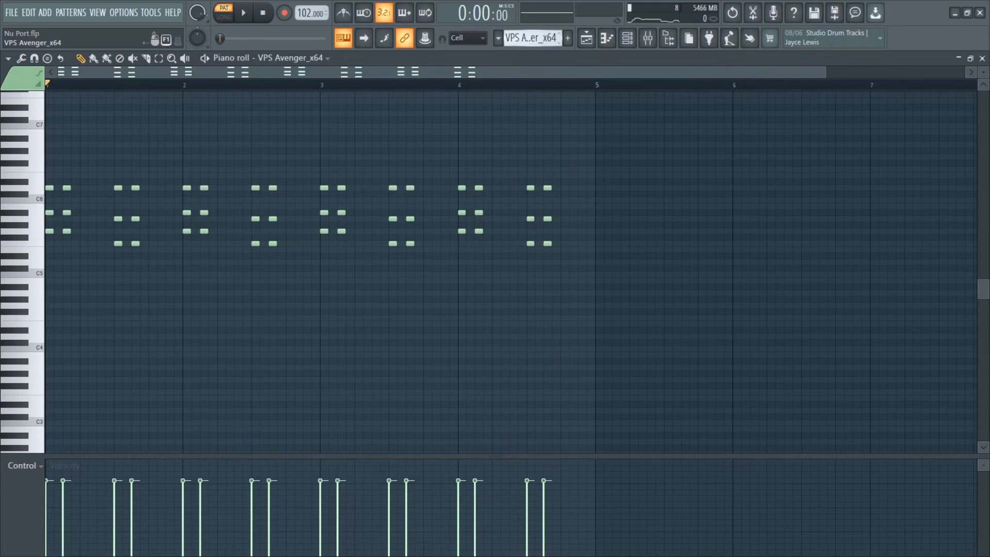
Switch to the VPS Avenger_x64 #2 pattern, play its notes in the piano roll, and close the piano roll.
scroll(531, 38, "down", 1)
left_click_drag(983, 290, 983, 369)
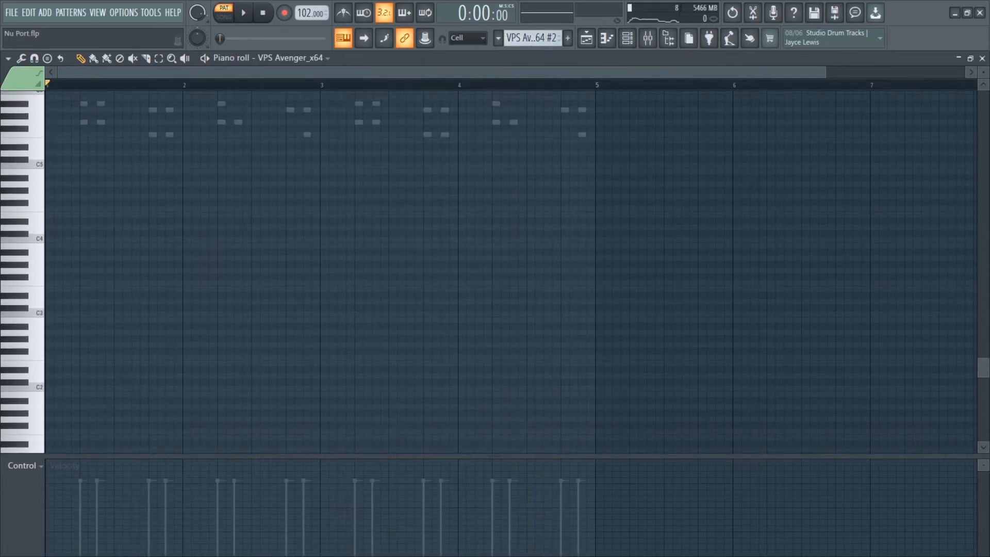
left_click(983, 58)
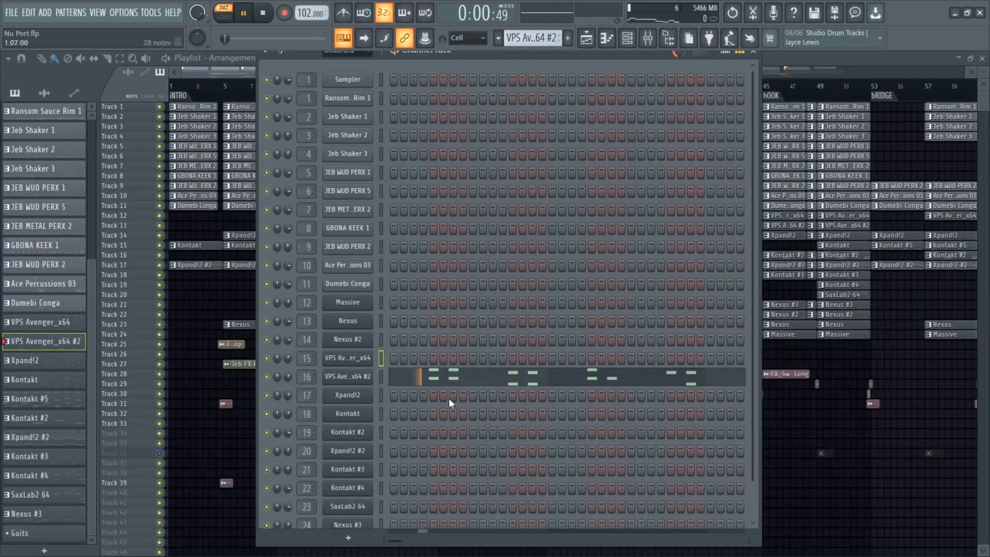
left_click(467, 388)
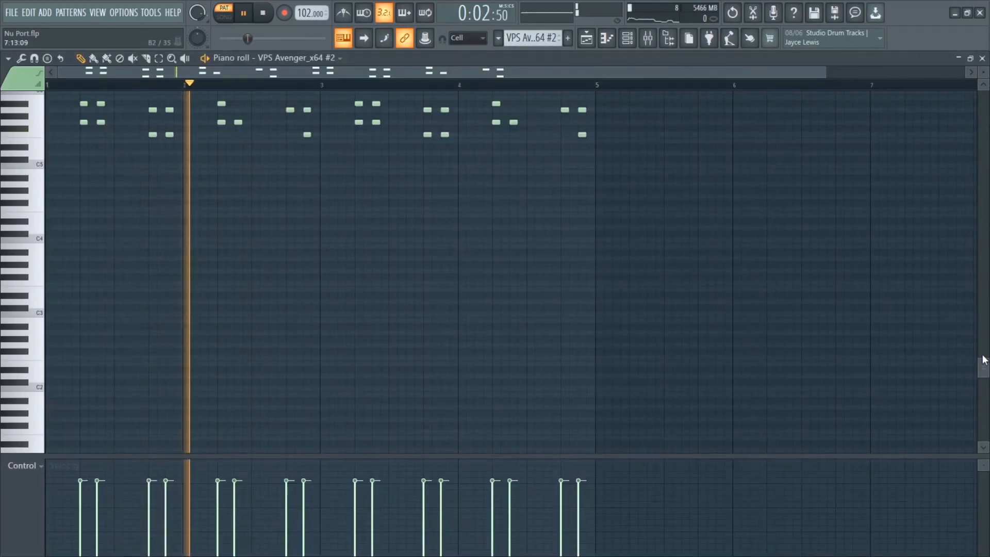
left_click_drag(985, 317, 985, 296)
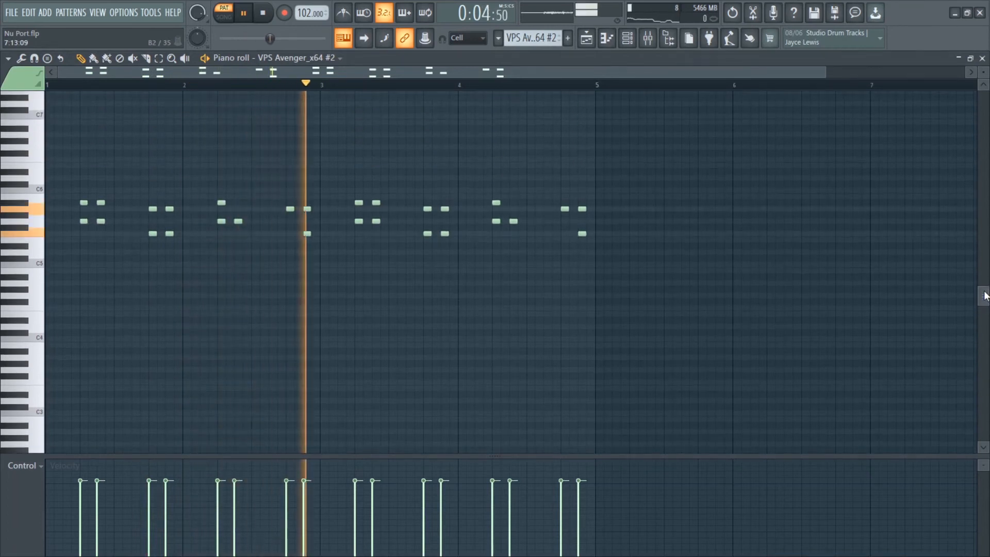
left_click(983, 59)
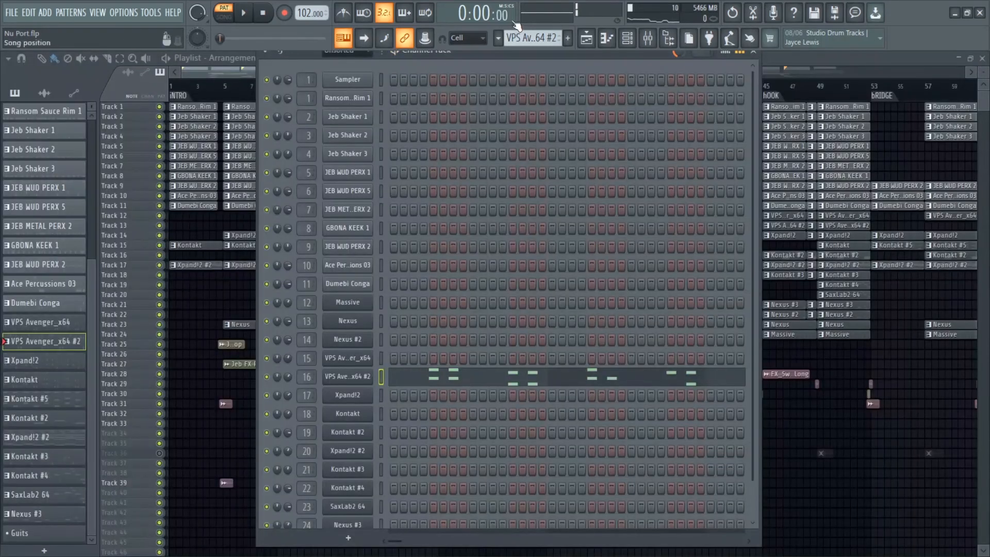
Select the Xpand!2 pattern, play its chords in the piano roll, and close the piano roll.
scroll(527, 36, "down", 1)
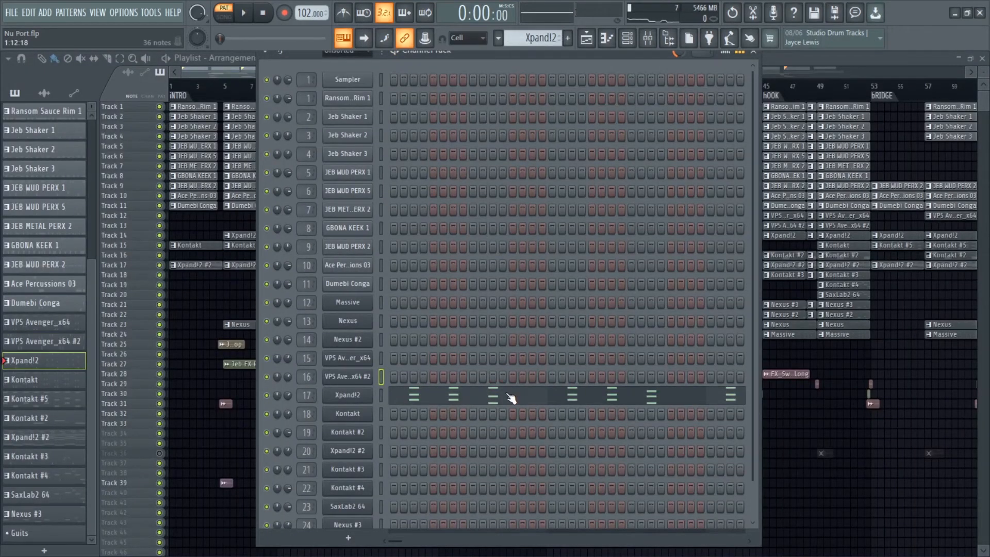
left_click(511, 397)
key("space")
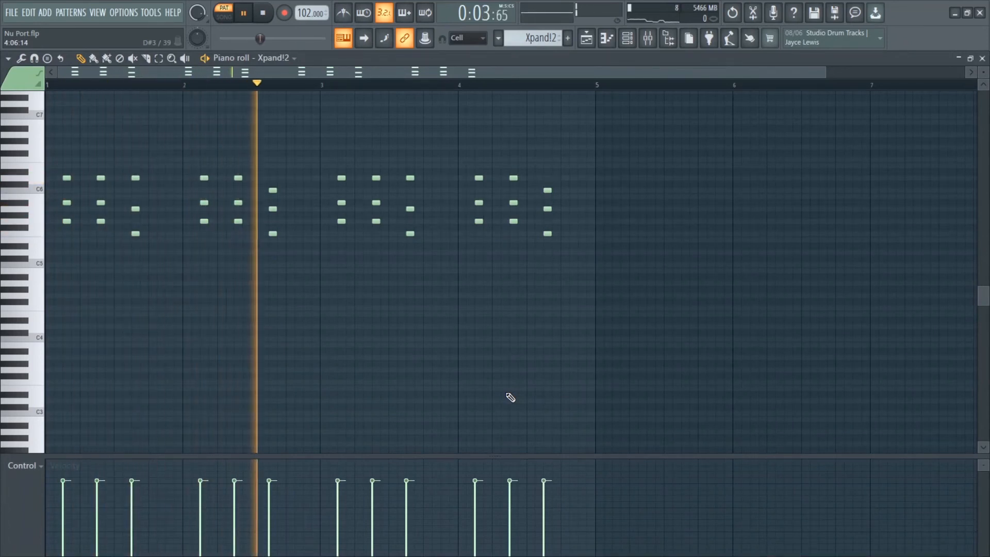
key("space")
left_click(984, 58)
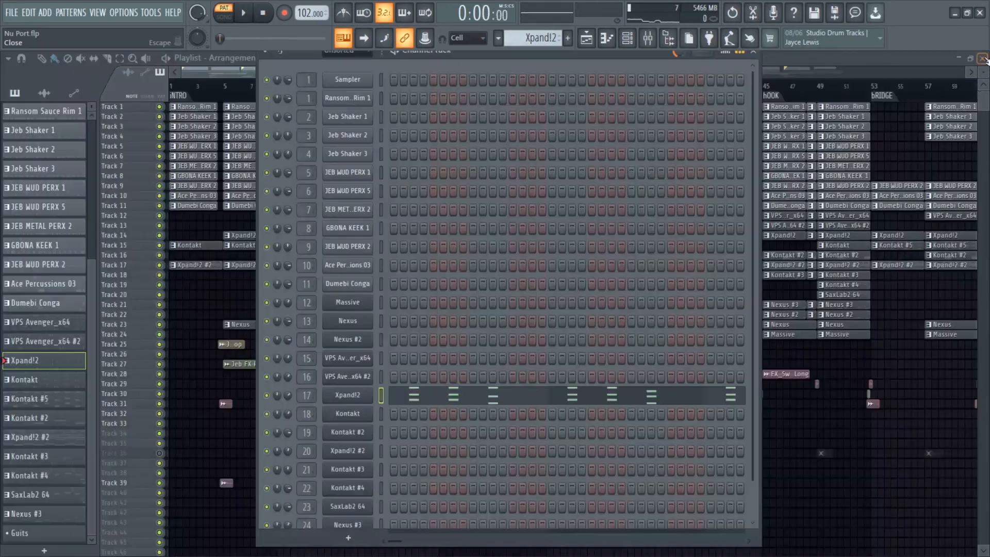
Select the Kontakt pattern, audition its chords in the piano roll, and close the piano roll.
scroll(532, 40, "down", 1)
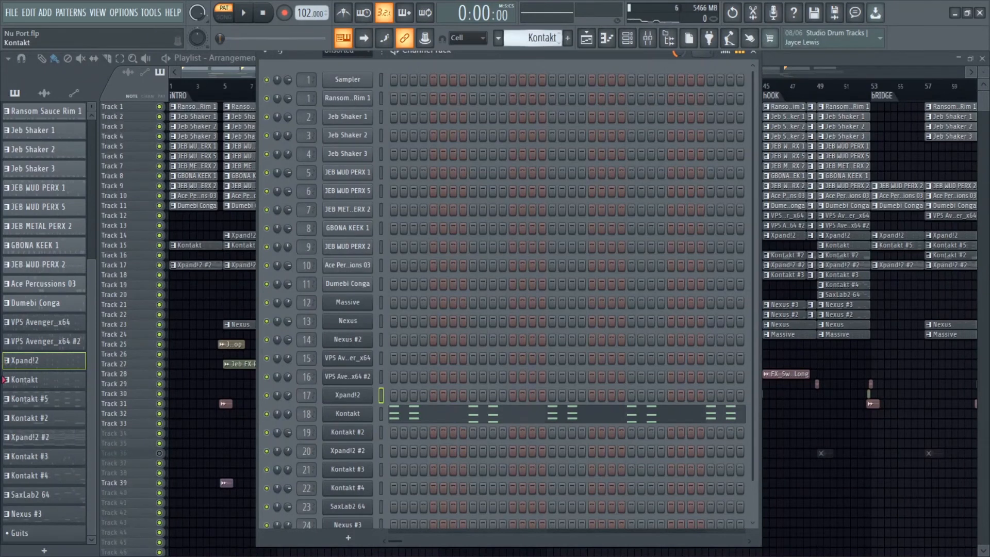
left_click(539, 422)
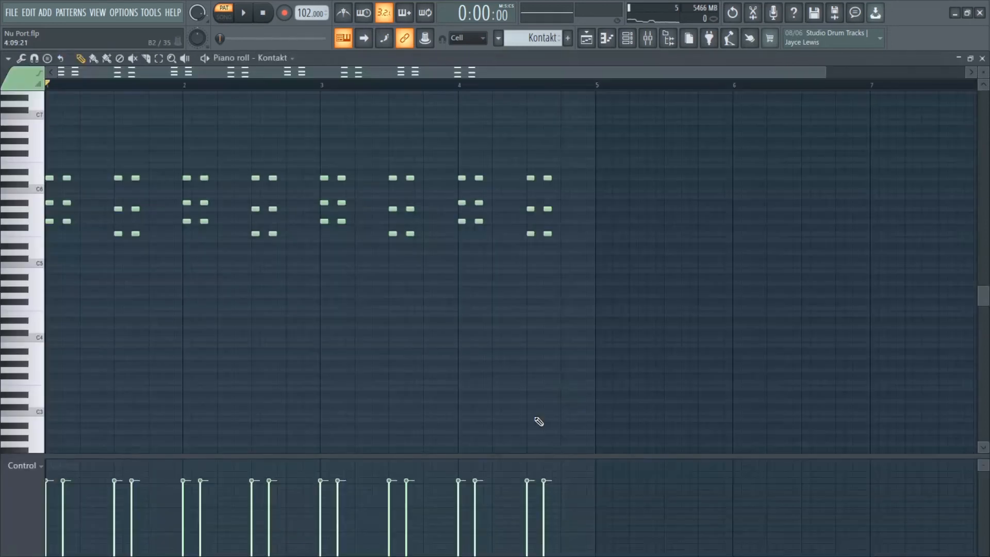
key("space")
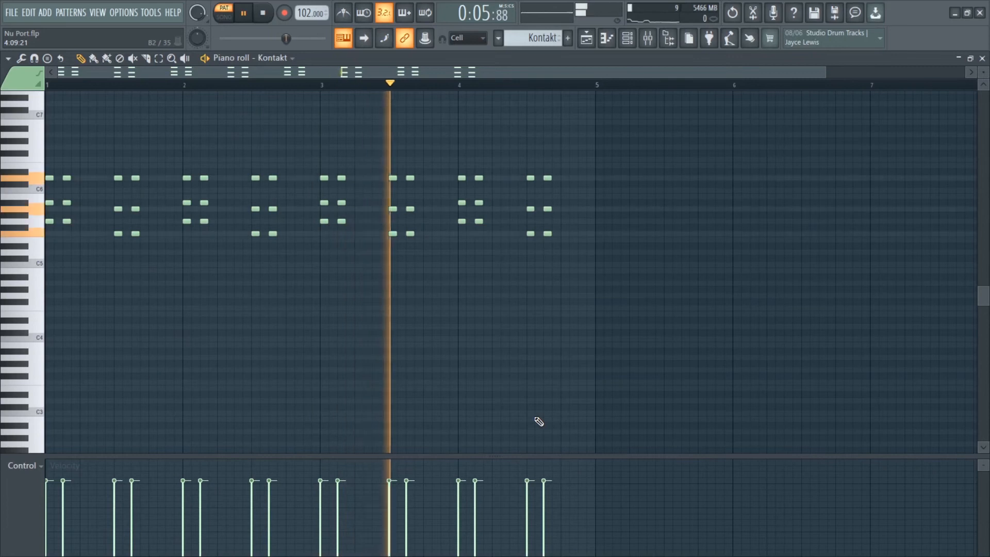
key("space")
left_click(983, 58)
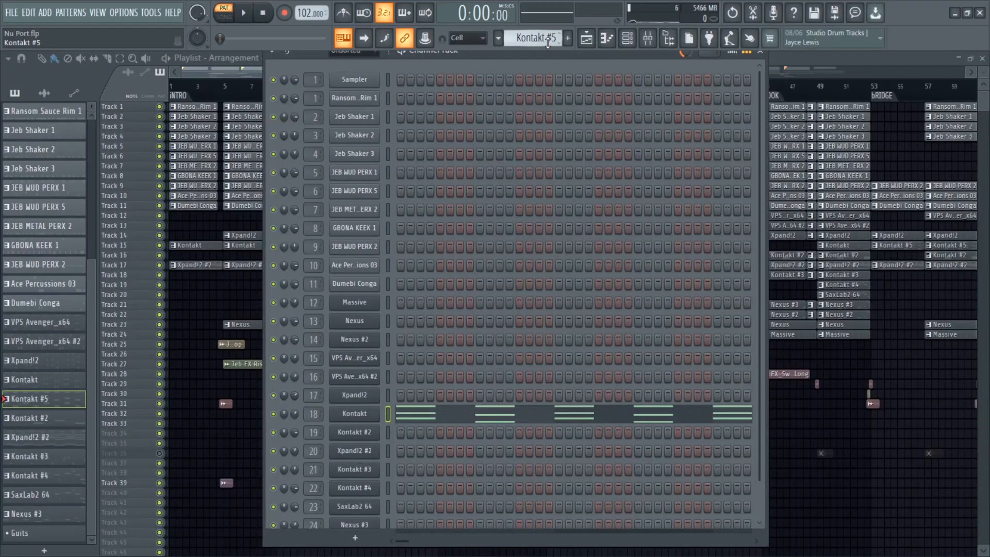
Play the Kontakt #5 pattern, view its sustained chords in the piano roll, and close the piano roll.
key("space")
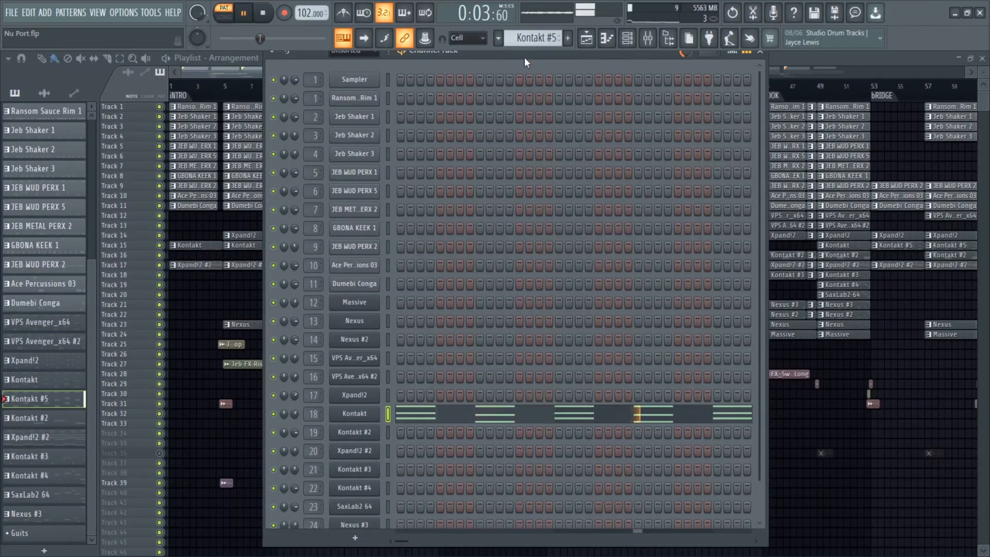
left_click(544, 414)
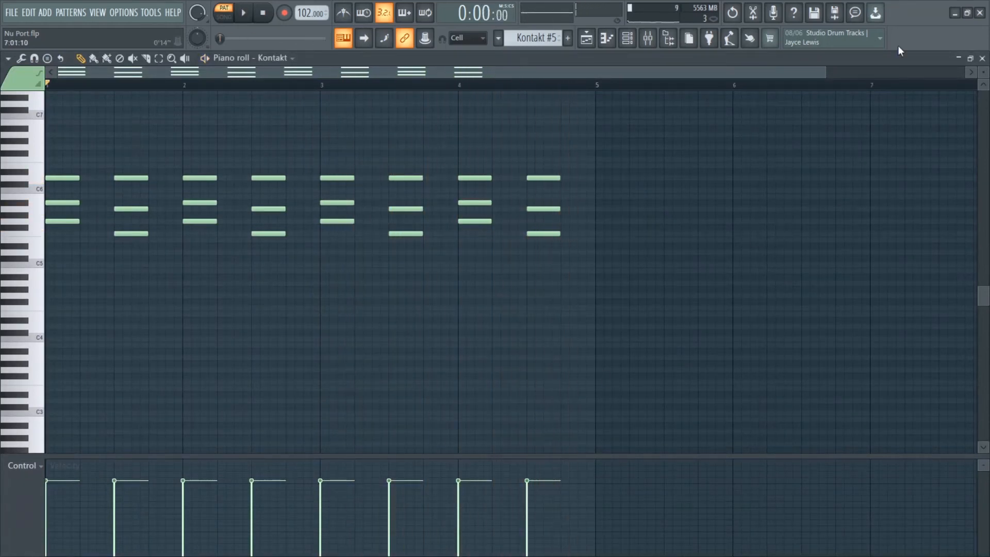
left_click(982, 59)
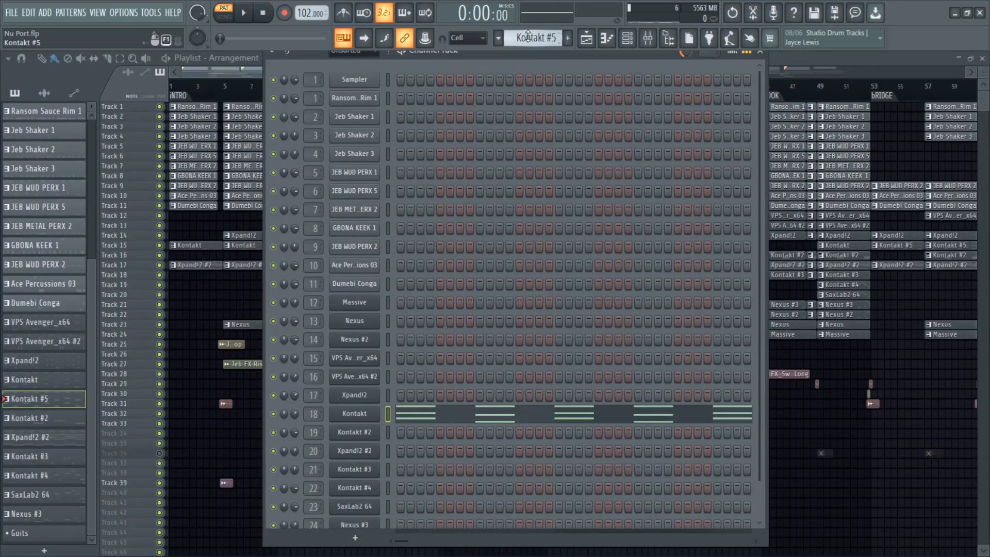
Switch to the Kontakt #2 pattern, play its long notes in the piano roll, and close the piano roll.
scroll(529, 37, "down", 1)
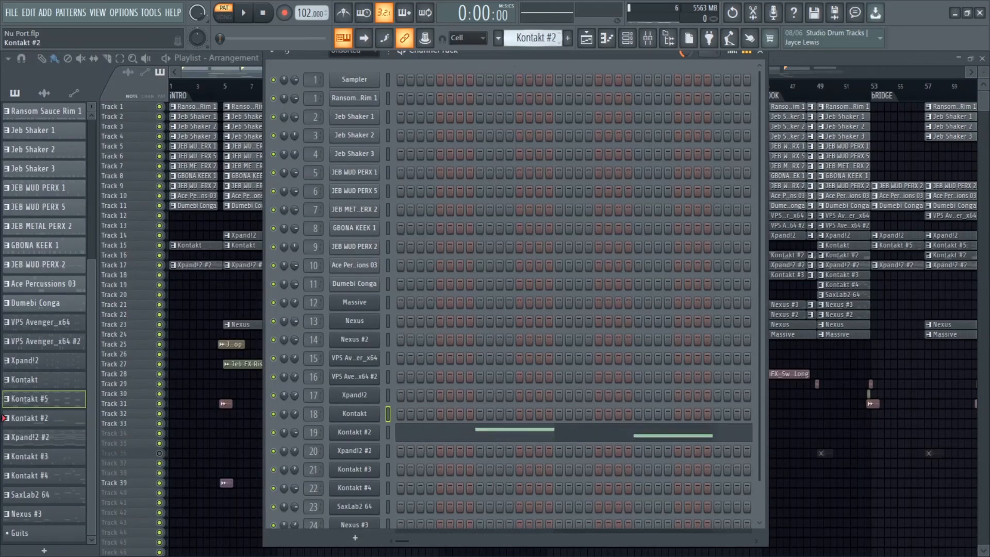
left_click(426, 442)
key("space")
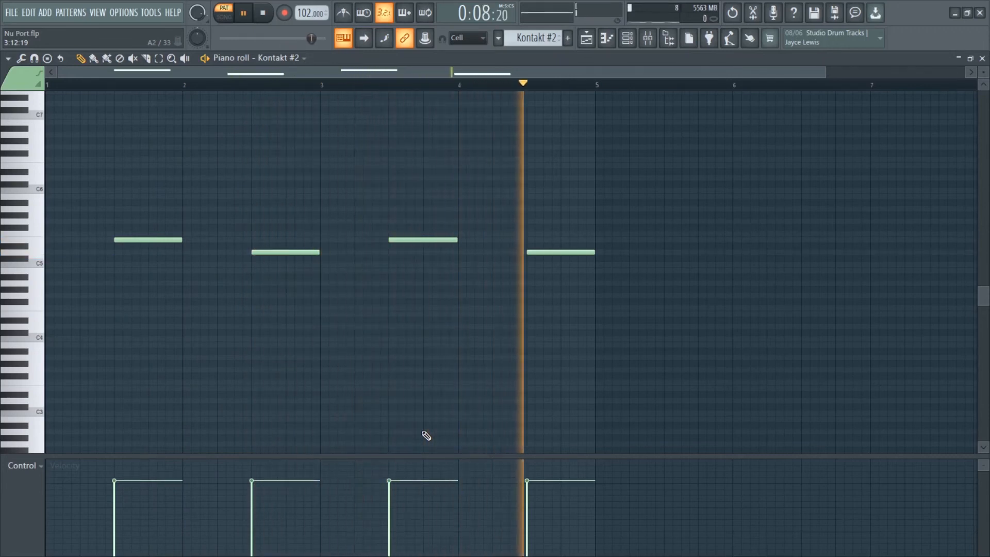
key("space")
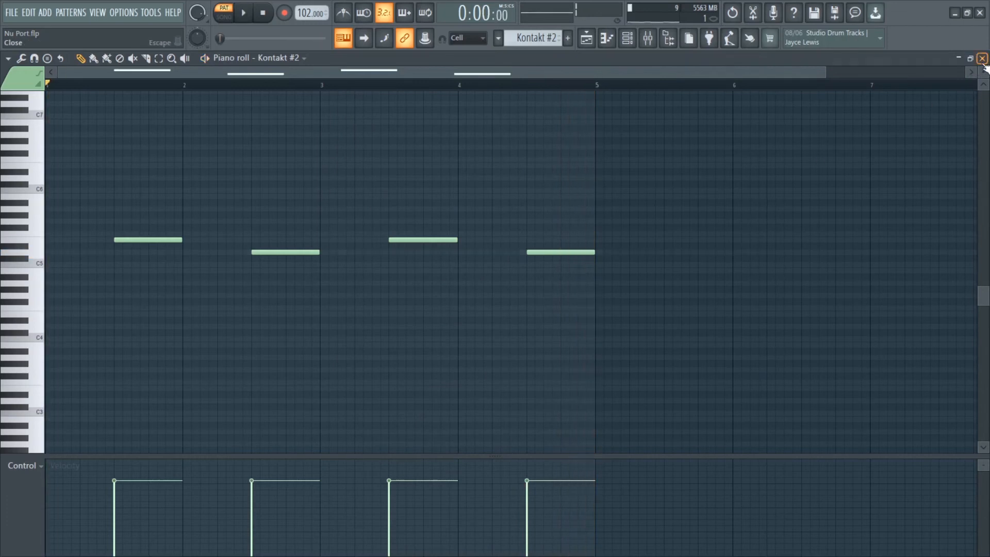
left_click(982, 59)
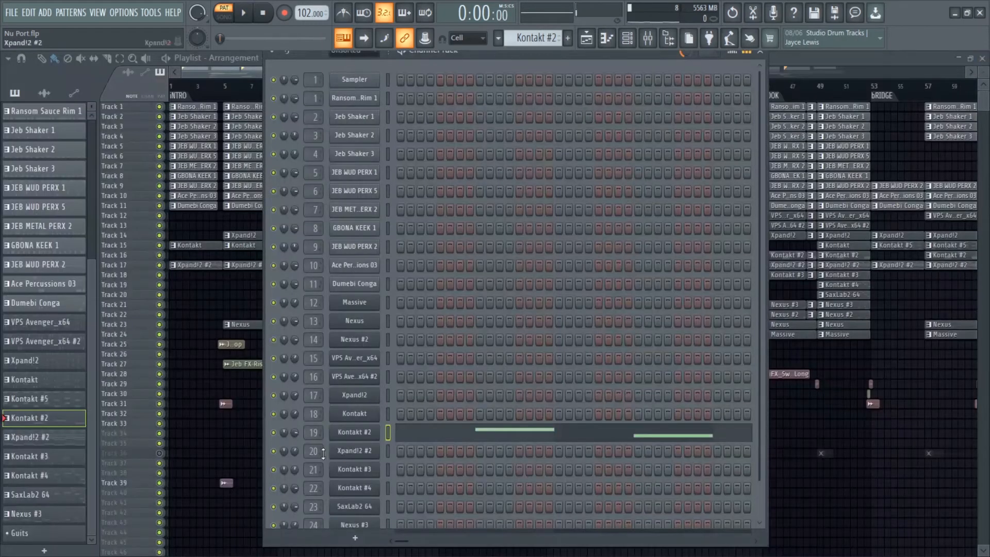
Inspect the Vocalise 2 instrument loaded on the Kontakt #2 channel, close it, and view the remaining channels in the rack.
left_click(354, 437)
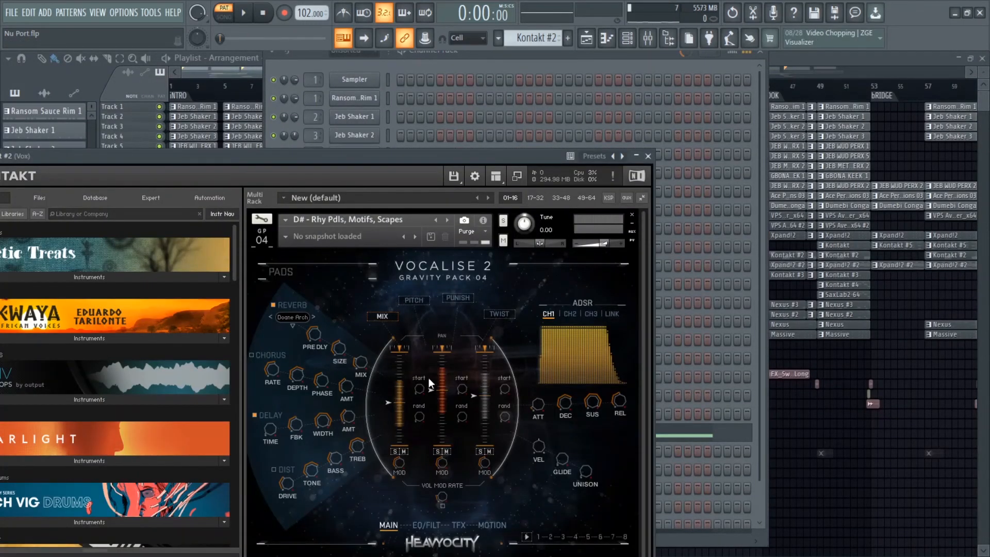
left_click(645, 156)
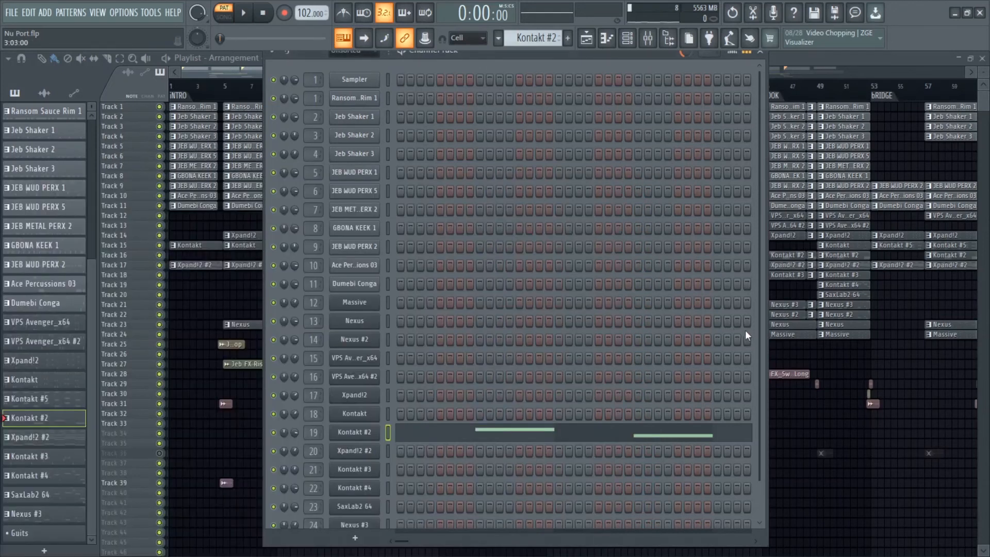
left_click_drag(761, 342, 760, 443)
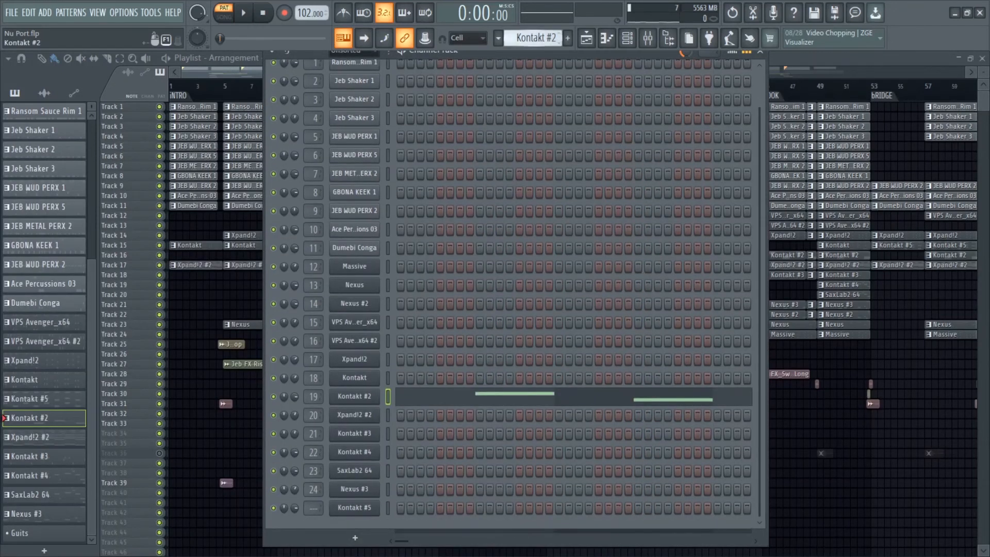
Play the Xpand!2 #2 pattern in the piano roll, close it, and inspect the Suitcase Selector patch loaded on its channel.
left_click_drag(537, 38, 536, 32)
left_click(467, 416)
key("space")
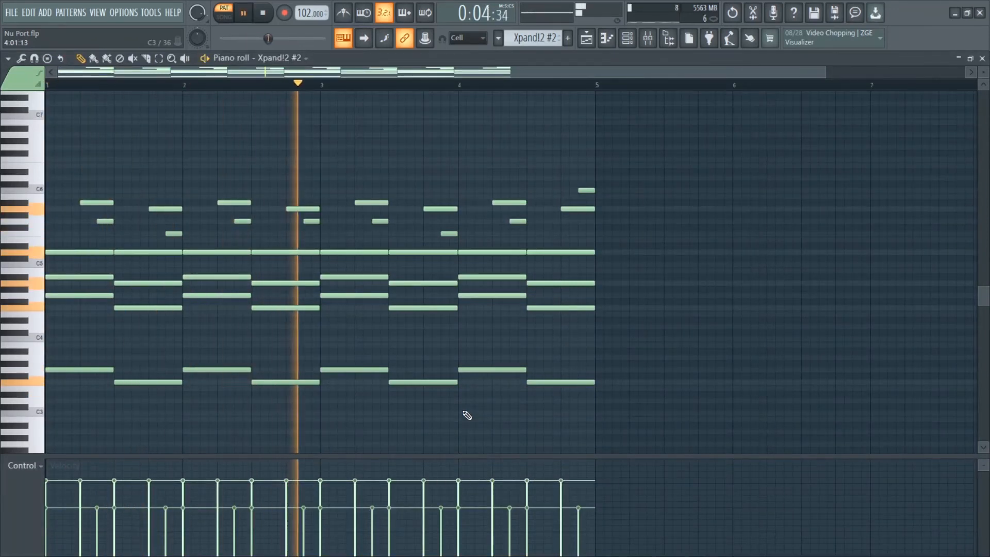
left_click(983, 58)
left_click(369, 417)
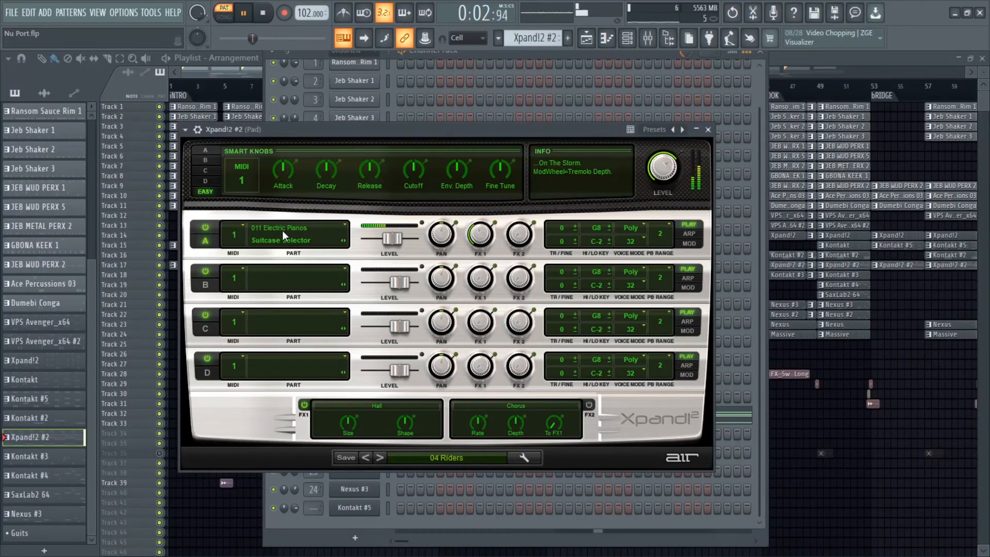
left_click(709, 130)
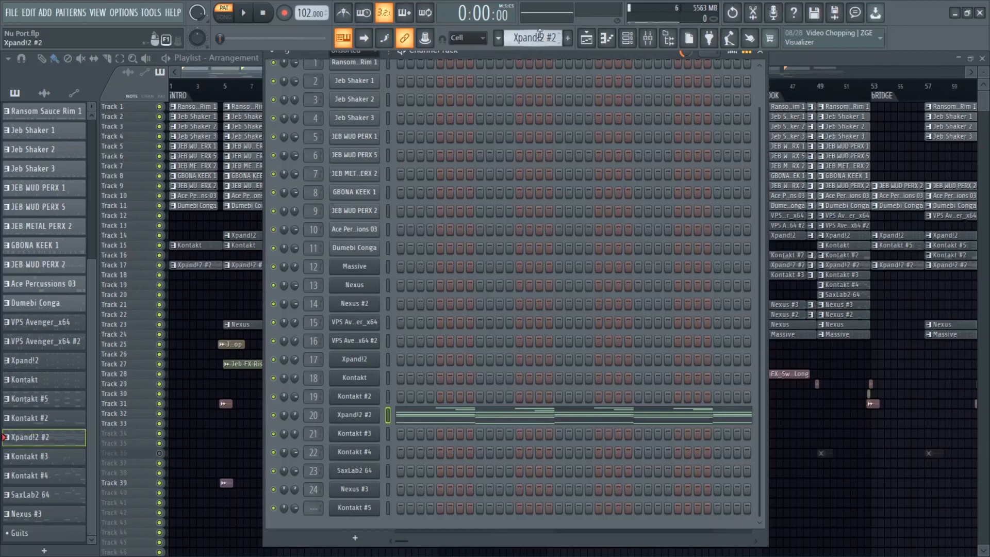
Switch to the Kontakt #3 pattern, start playing its short high notes in the piano roll, and close the piano roll.
key("KP_Add")
left_click(505, 435)
key("space")
left_click(982, 85)
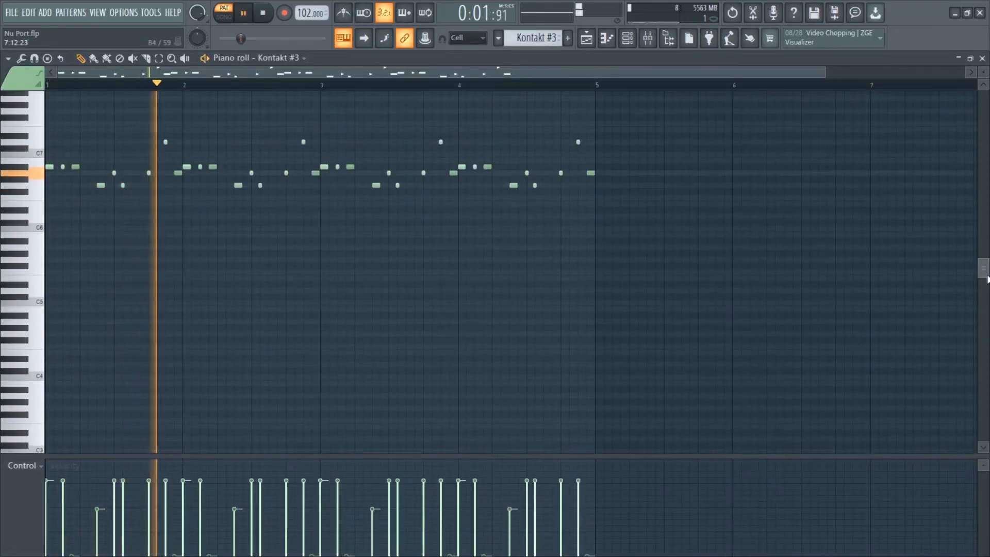
left_click(982, 58)
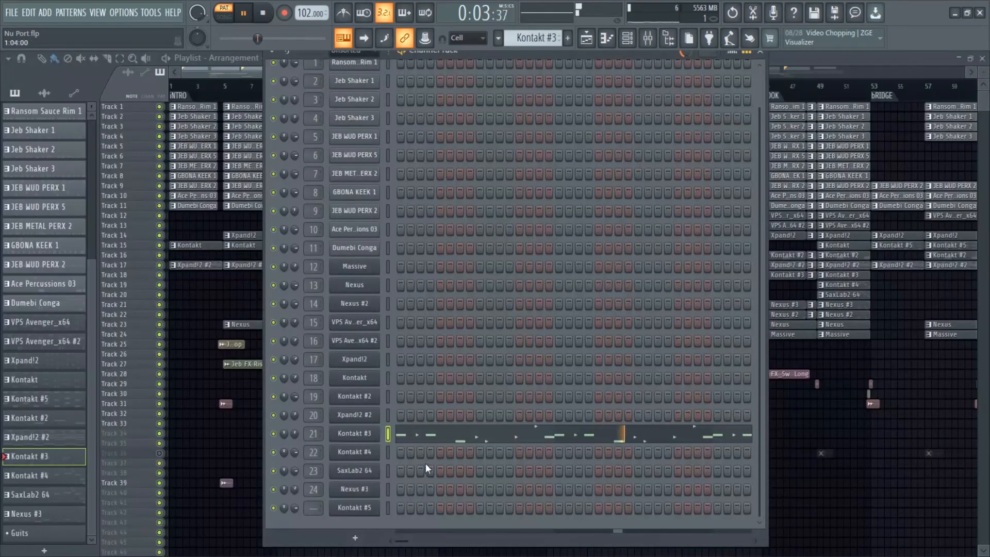
Inspect the Jubal Flute instrument on the Kontakt #3 channel, review its notes once more, and stop playback.
left_click(375, 435)
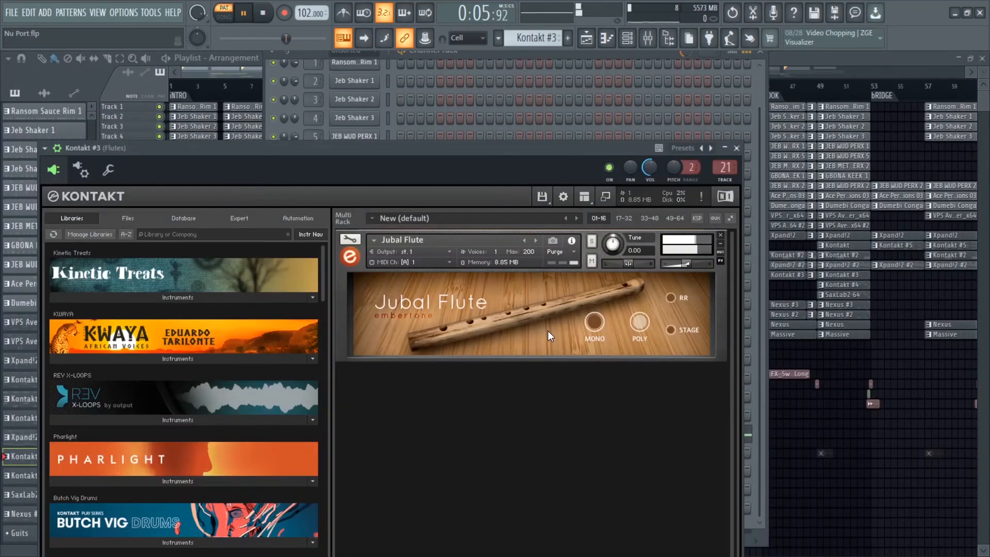
left_click(738, 148)
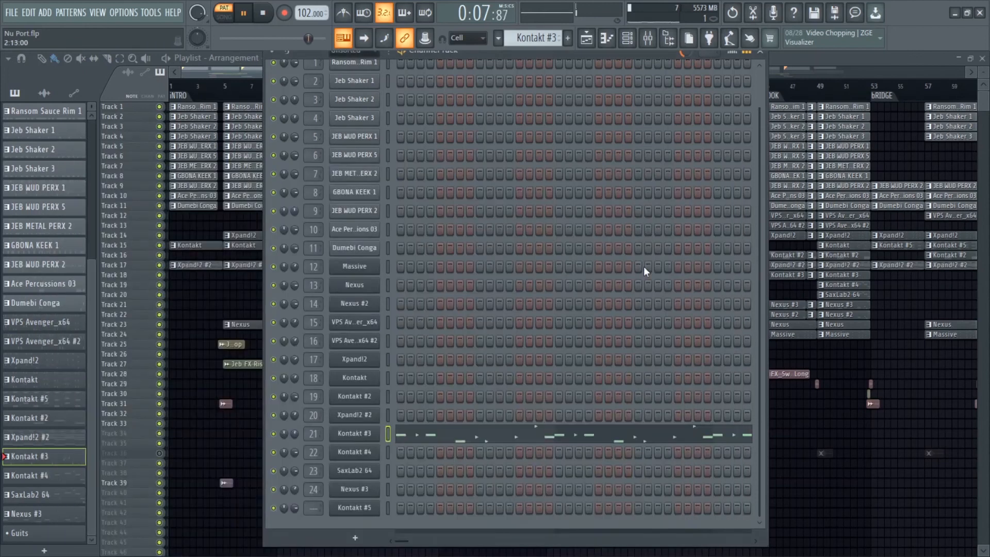
left_click(535, 439)
key("space")
left_click(983, 58)
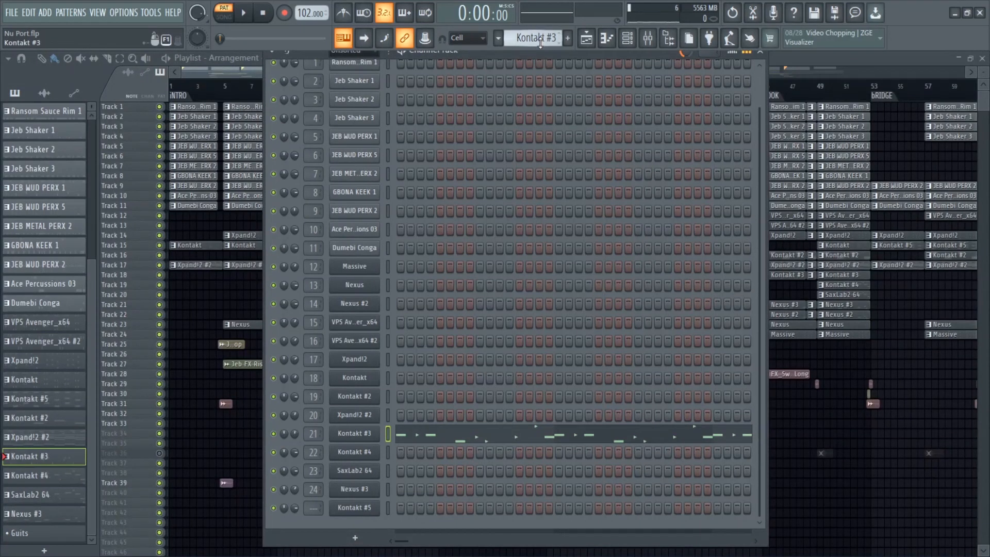
Audition the Kontakt #4 pattern from about bar 3 in the piano roll and inspect its Straylight Cloud Piano instrument.
left_click_drag(536, 38, 536, 33)
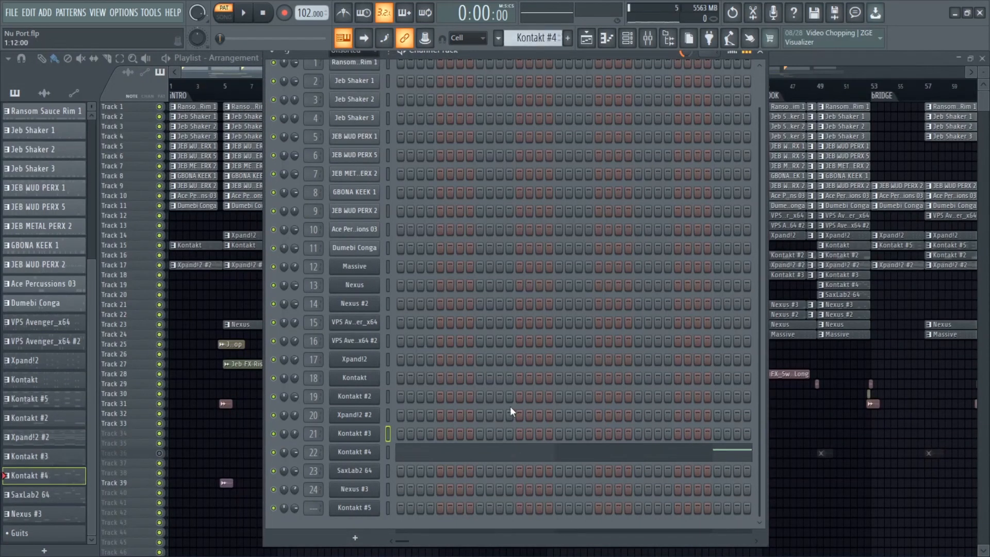
left_click(506, 453)
left_click(317, 86)
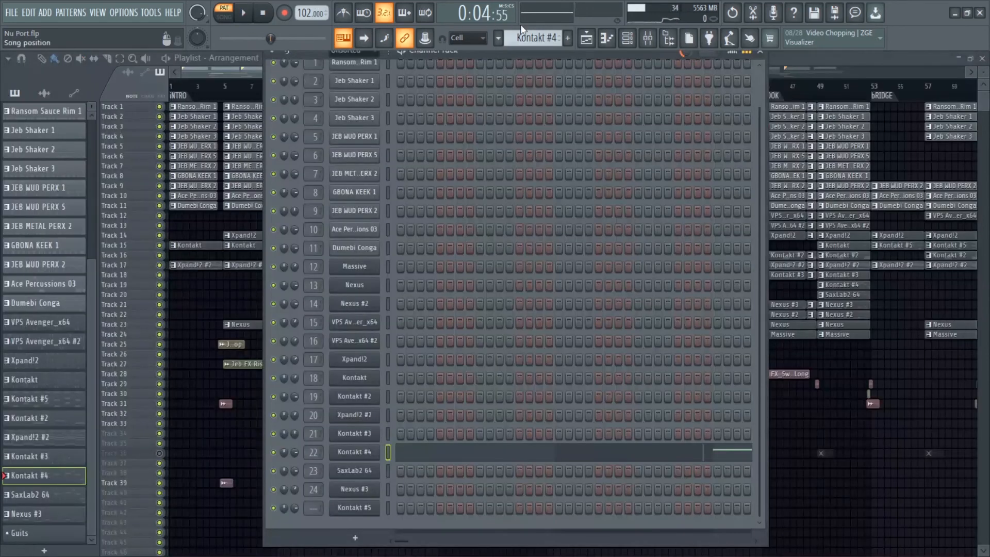
left_click(375, 455)
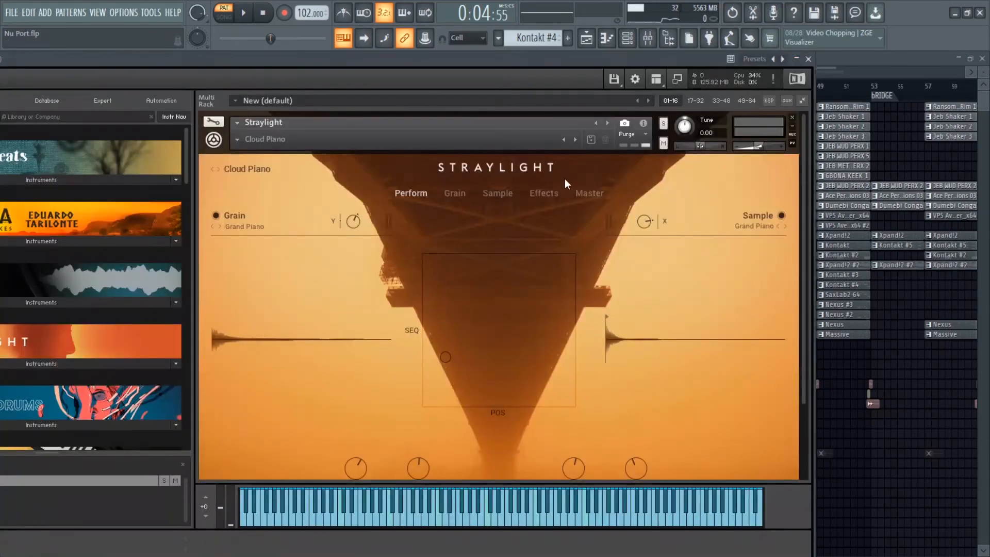
left_click(808, 59)
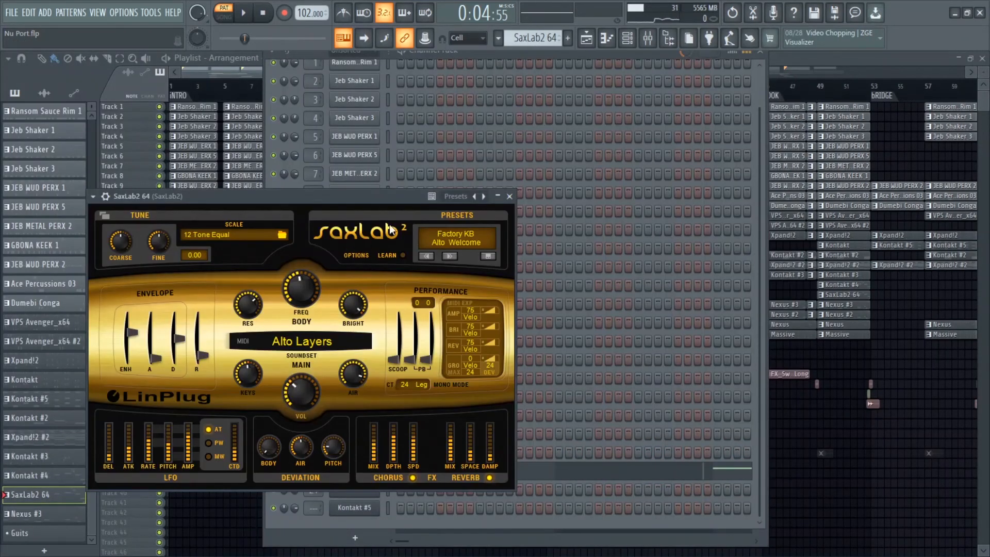
Close the SaxLab2 64 instrument, play that pattern's melody in the piano roll, and close the piano roll.
left_click(509, 196)
left_click(491, 460)
key("space")
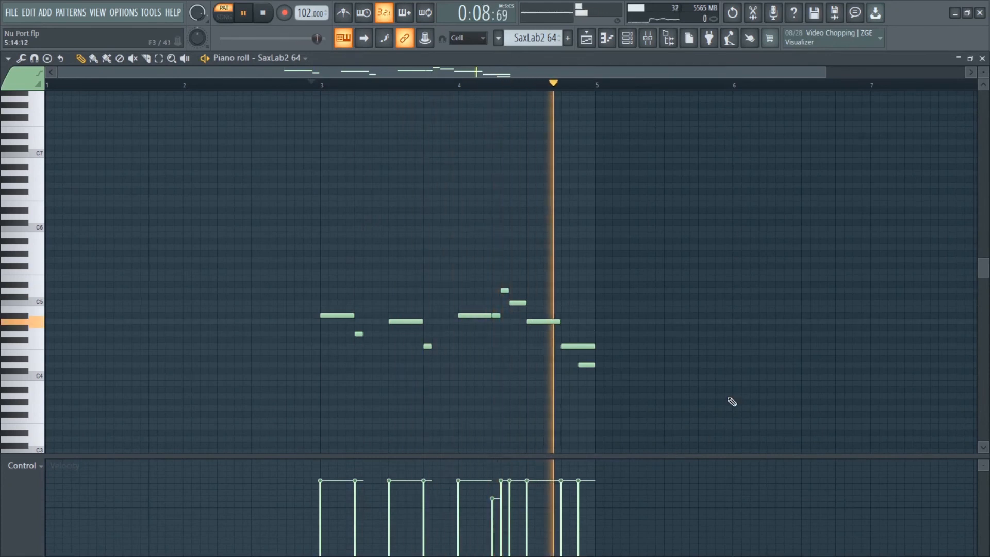
key("space")
left_click(983, 59)
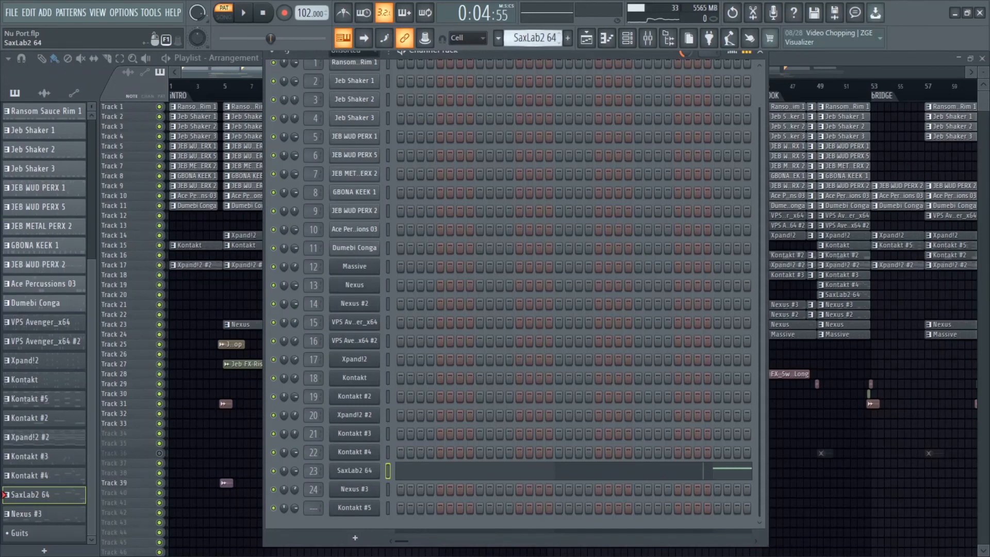
Switch to the Nexus #3 pattern, play its notes in the piano roll, and inspect the BA Funkee Pulse preset on its channel.
key("Down")
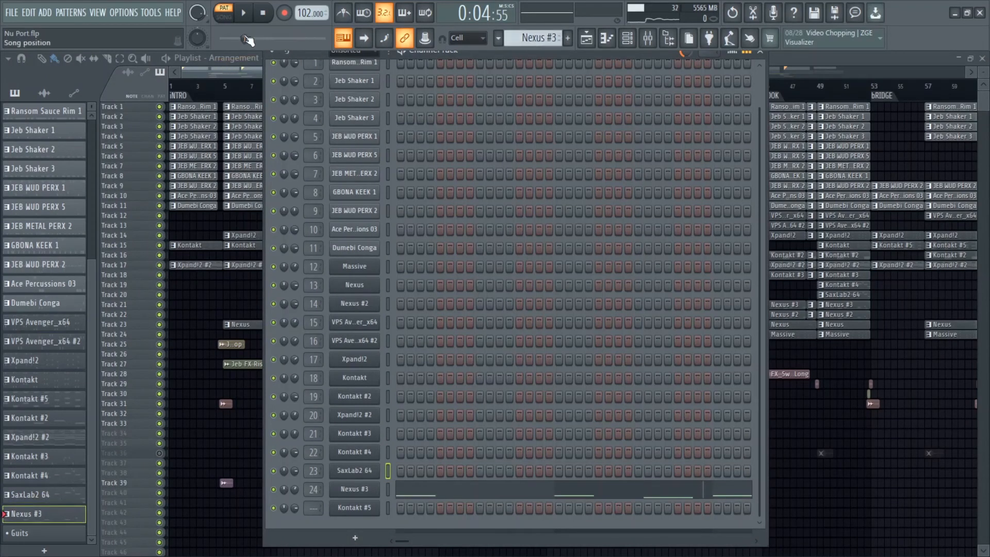
left_click(509, 495)
key("space")
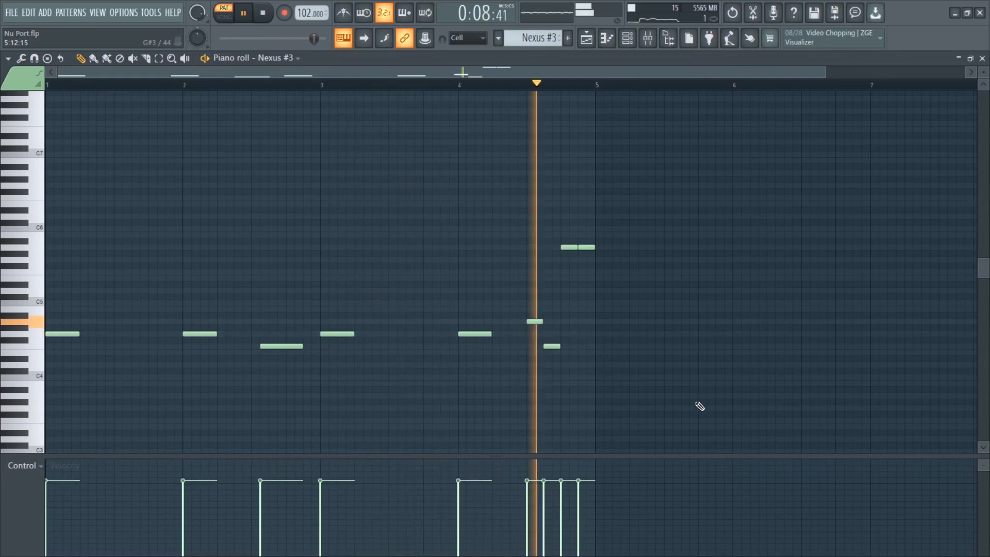
key("space")
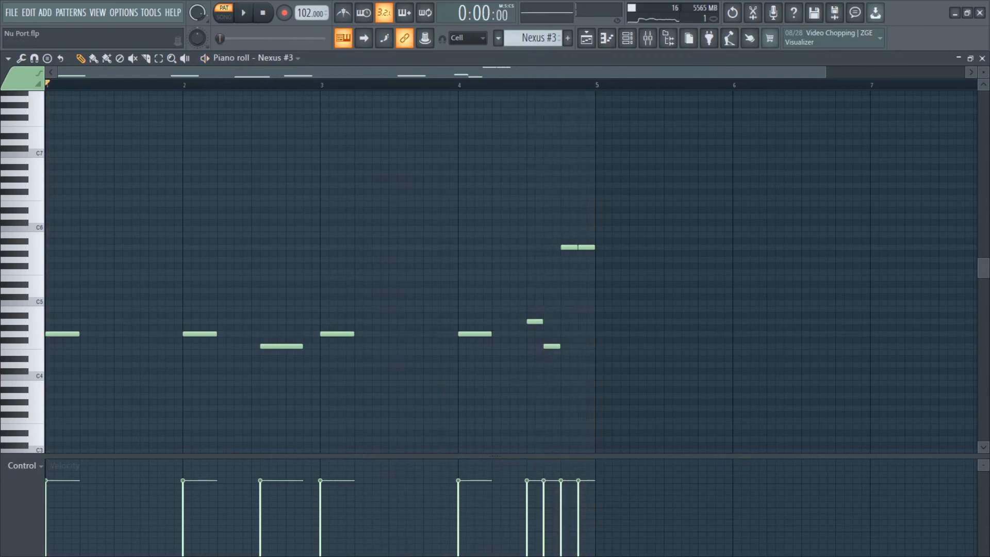
left_click(982, 59)
left_click(372, 496)
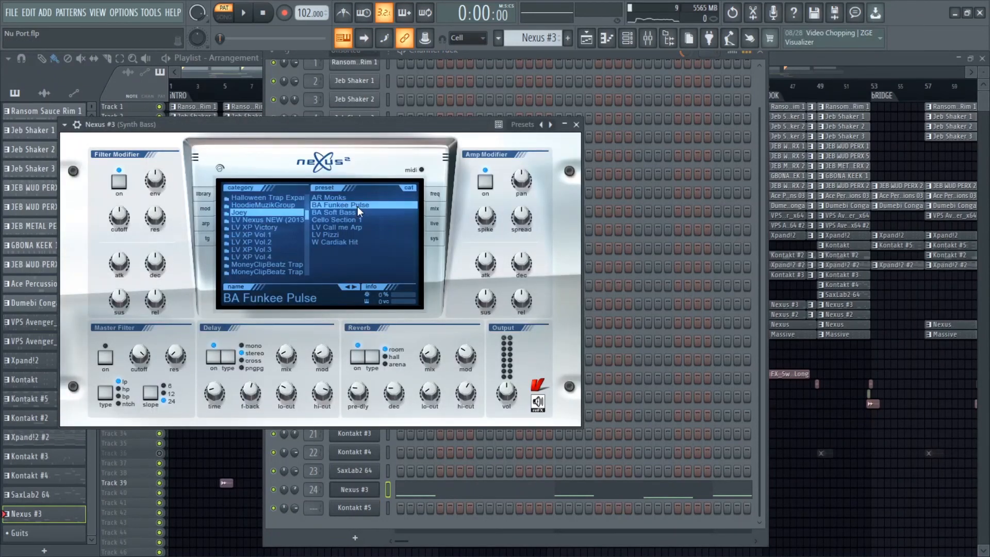
left_click(577, 126)
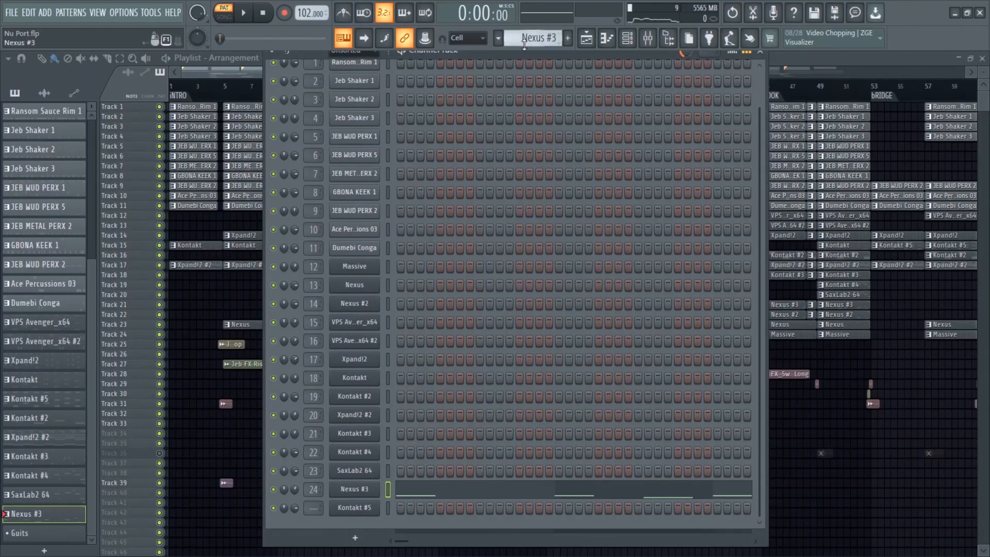
Select Pattern 1 to show all channel parts together, and display the whole arrangement from intro to outro in the playlist.
key("KP_Add")
left_click_drag(534, 37, 534, 81)
mouse_move(534, 37)
left_mouse_down()
mouse_move(534, 10)
mouse_move(534, 41)
left_mouse_up()
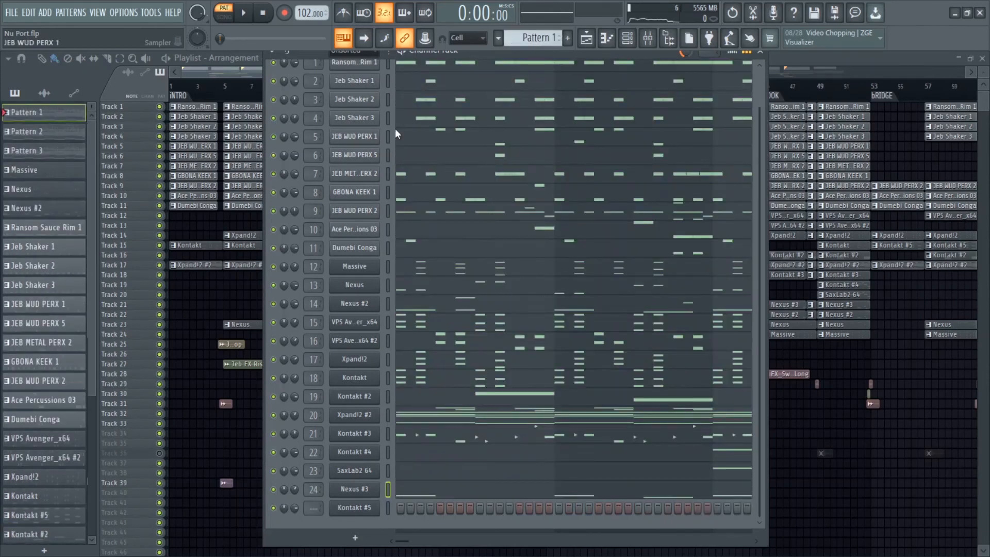
left_click(819, 61)
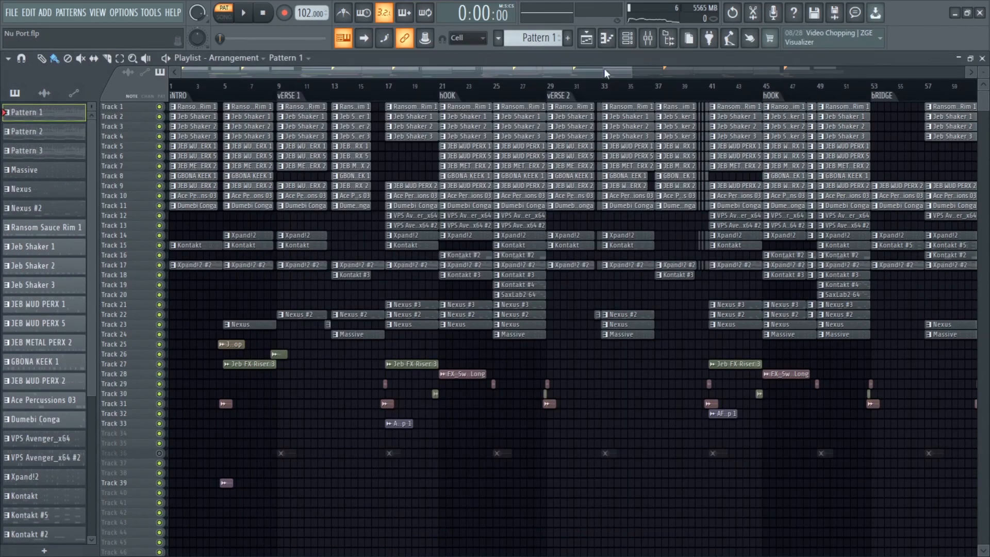
left_click_drag(634, 74, 947, 74)
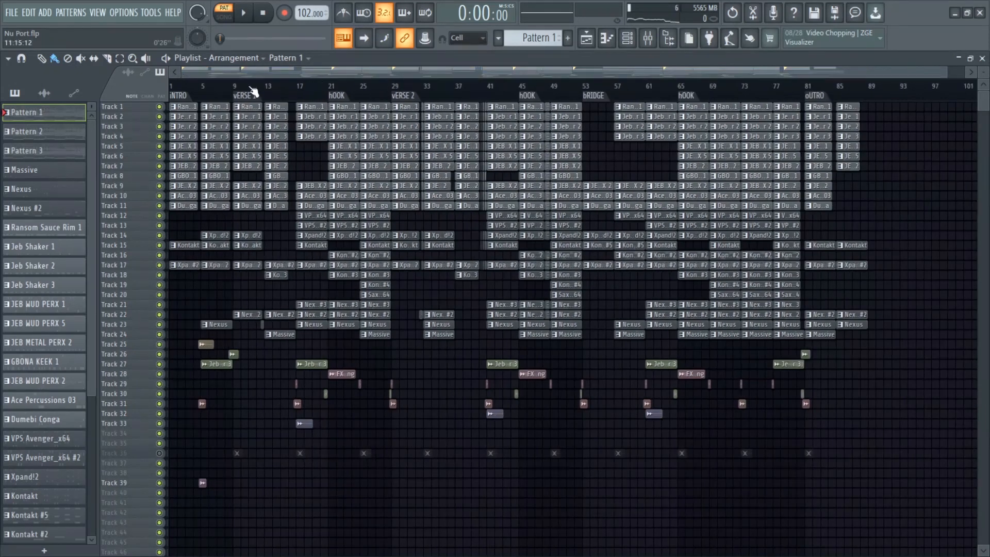
Switch playback to song mode, glance at the channel rack, and play the full arrangement from the start in the playlist.
key("l")
left_click(632, 39)
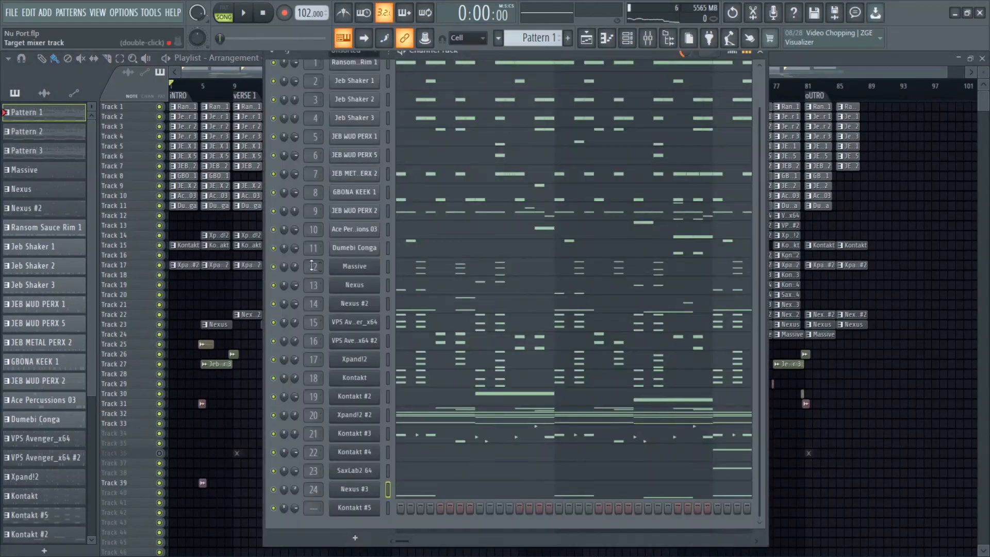
left_click(831, 57)
key("space")
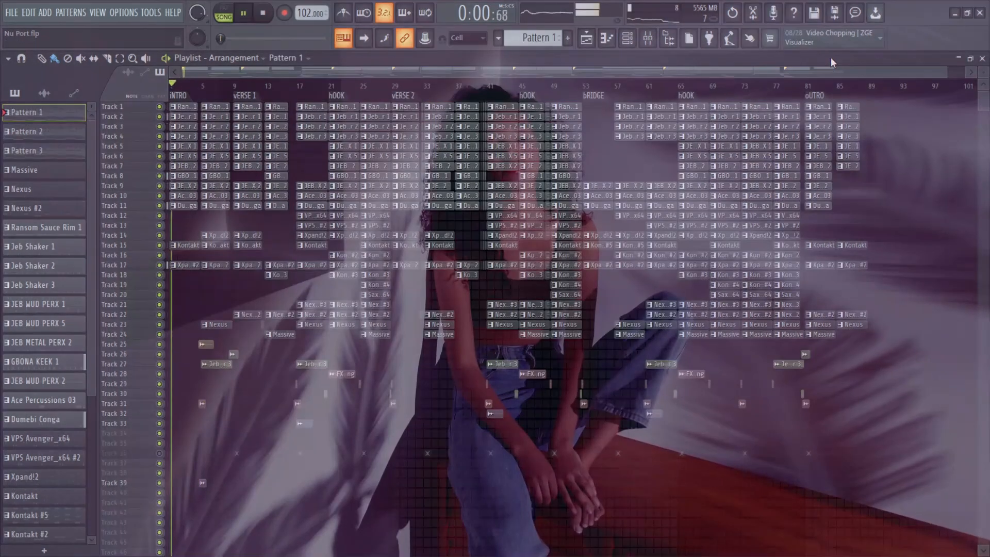